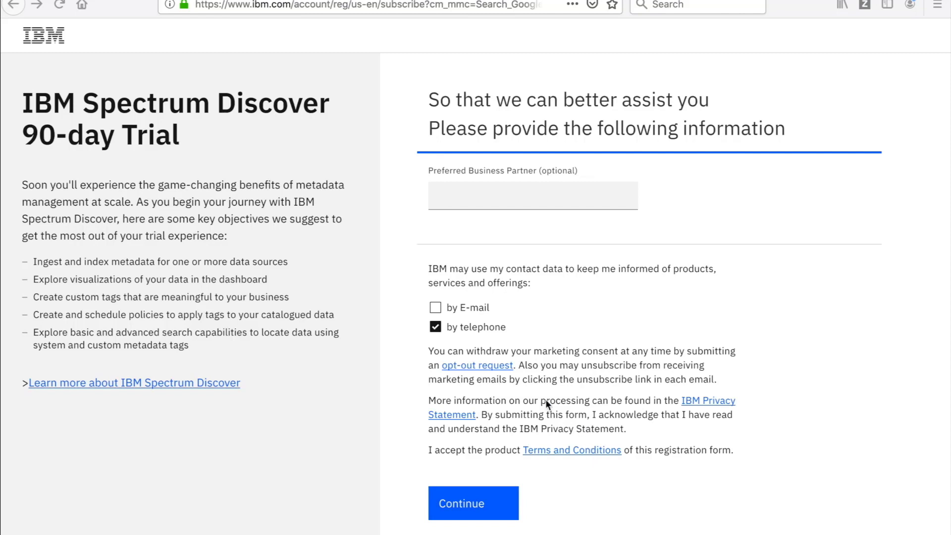
Step: Submit the trial registration and save the 34 GB spectrum-discover-2.0.2.1.ova trial download
left_click(479, 491)
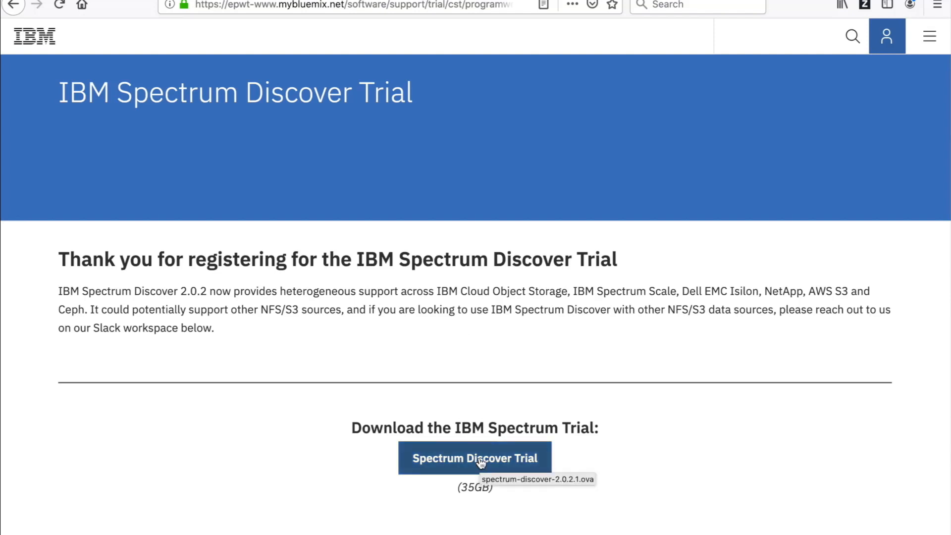
left_click(481, 461)
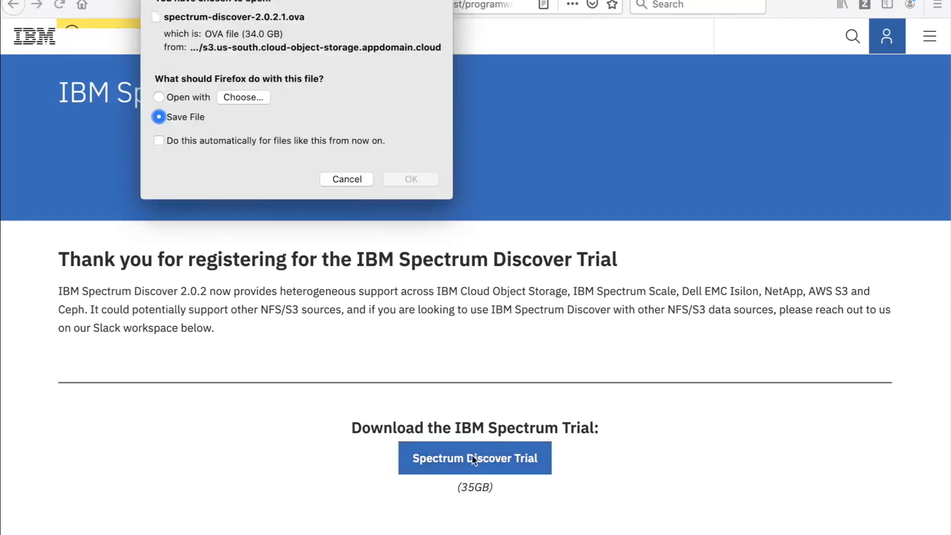
scroll(435, 438, "down", 1)
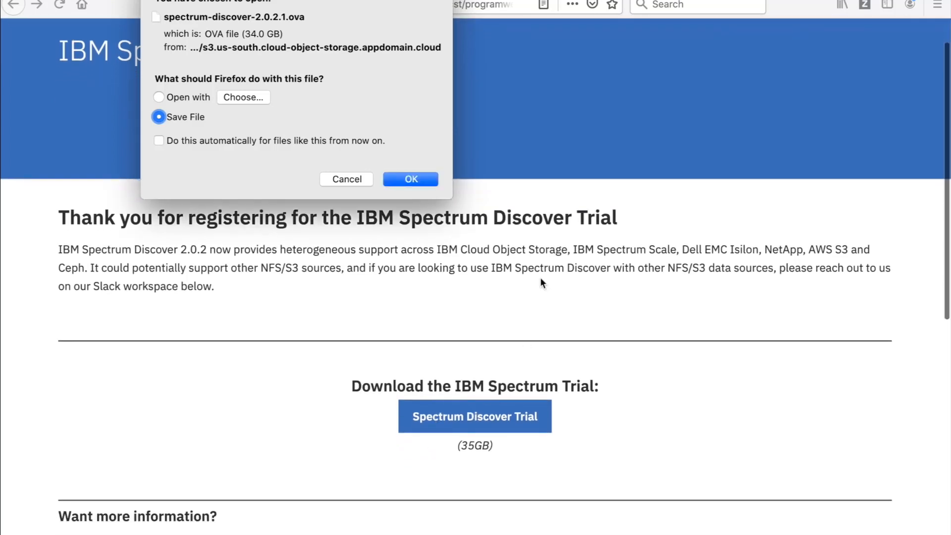
left_click(434, 180)
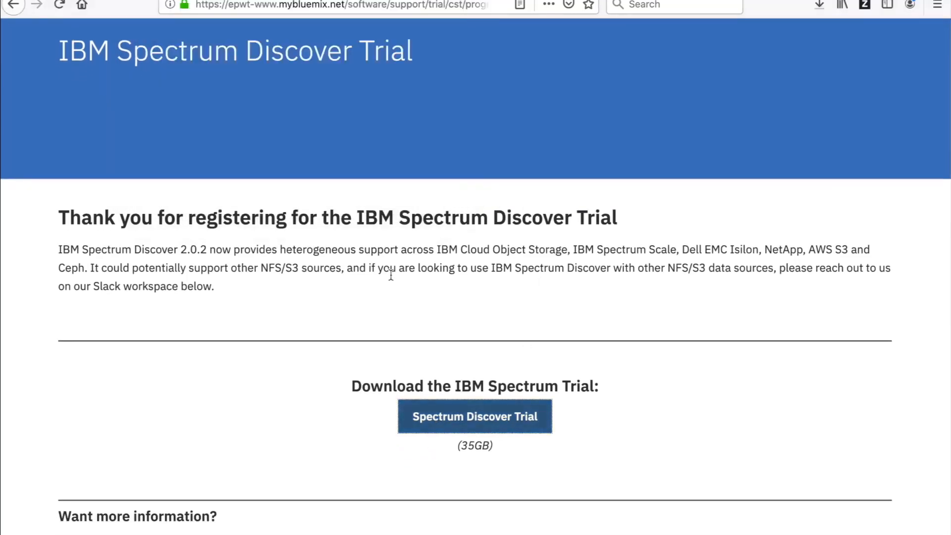
scroll(331, 340, "down", 3)
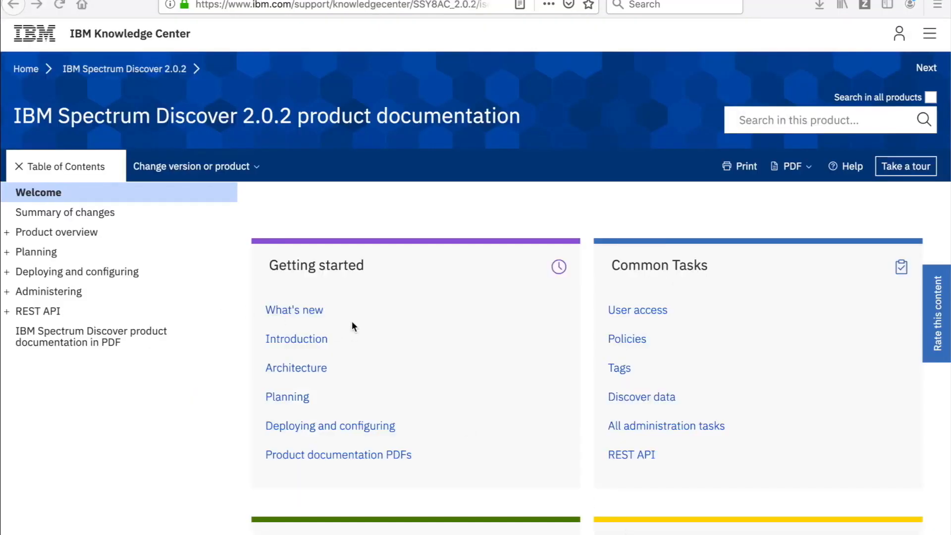
Step: Open the single node trial deployment planning worksheet and review its CPU, memory and networking tables
left_click(315, 425)
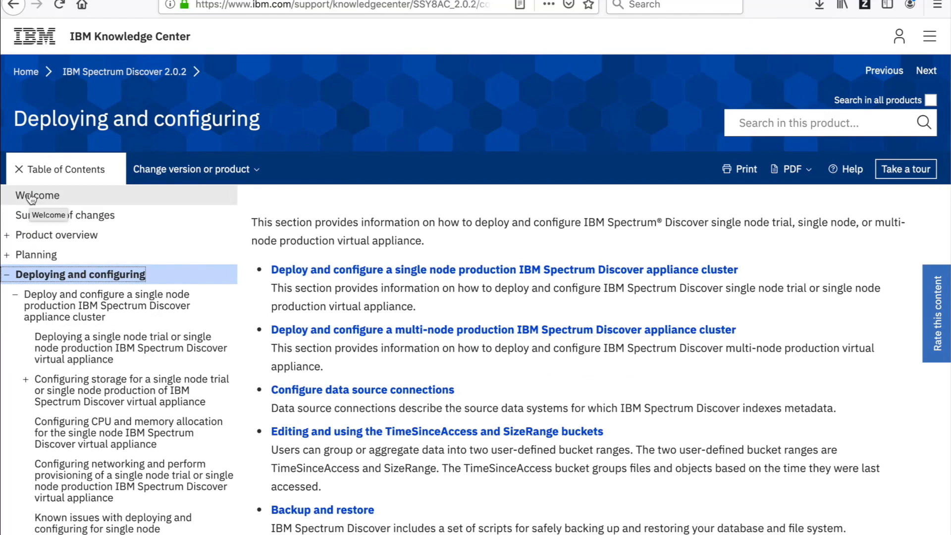
left_click(30, 197)
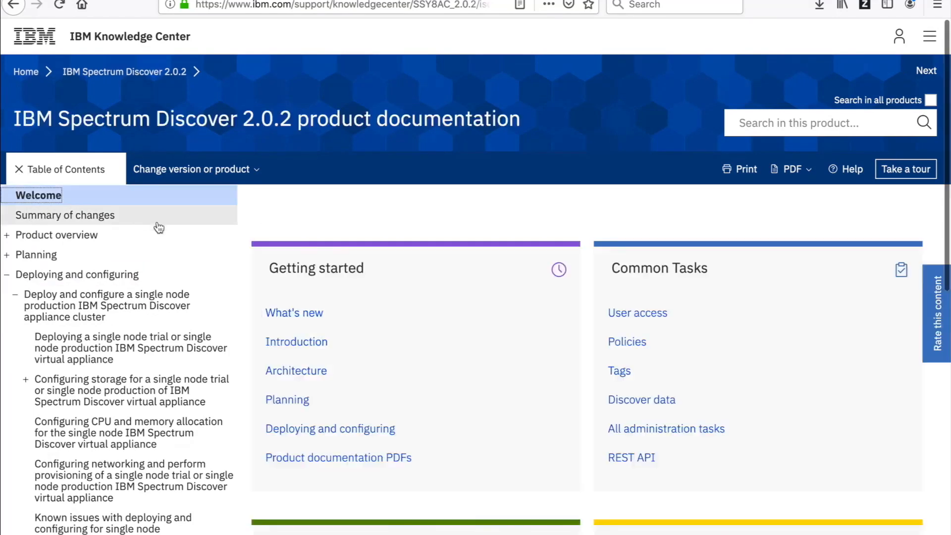
scroll(280, 396, "down", 5)
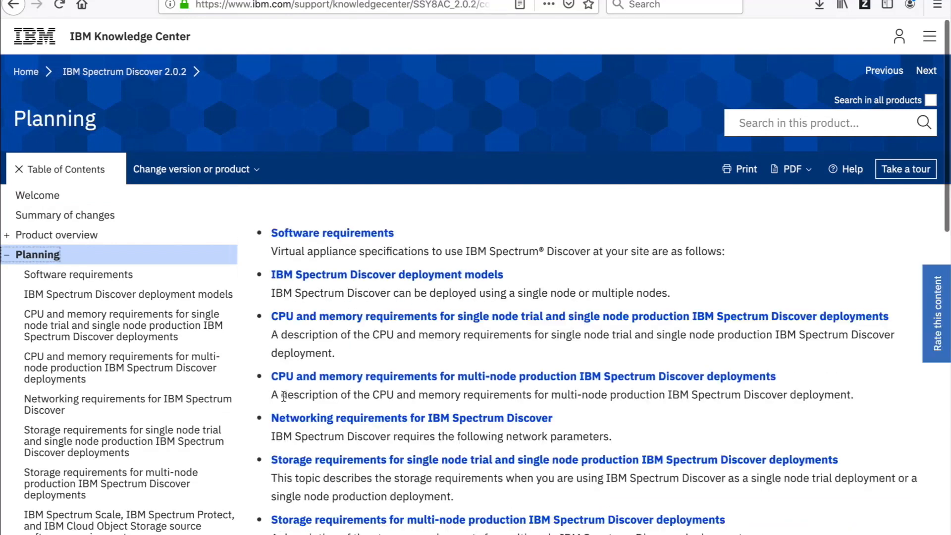
scroll(145, 467, "down", 4)
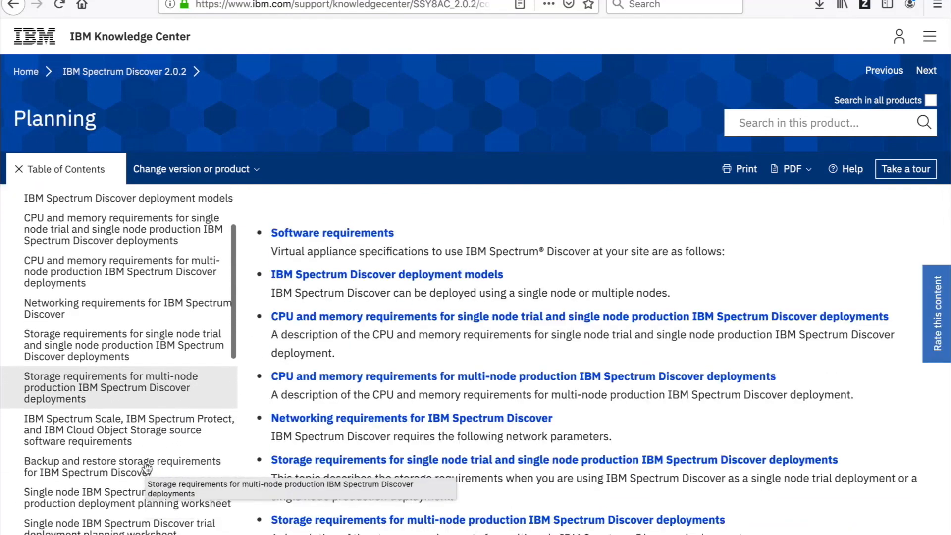
scroll(146, 467, "down", 1)
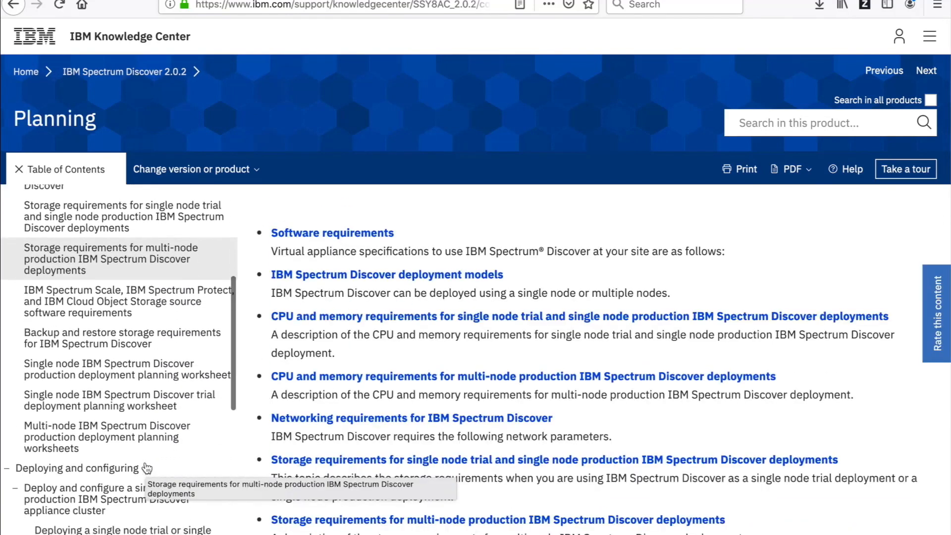
left_click(116, 398)
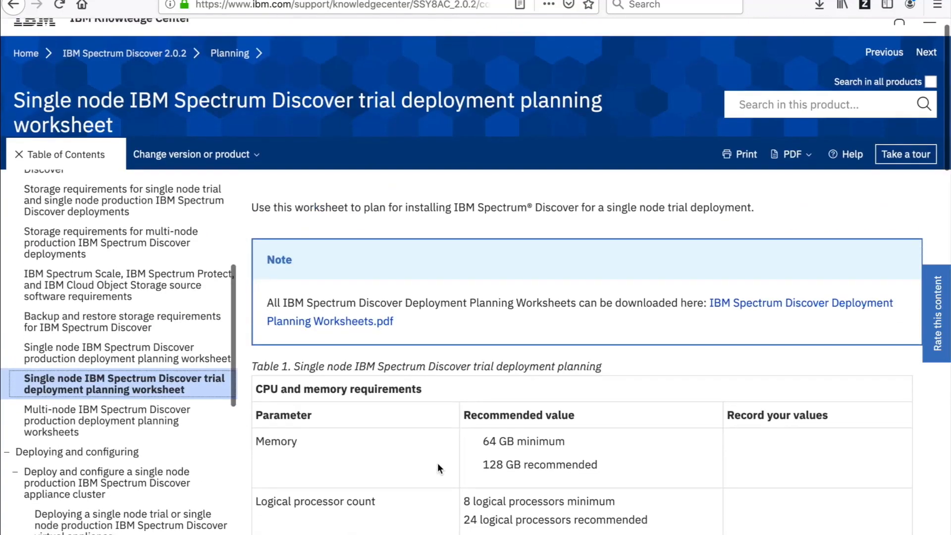
scroll(432, 462, "down", 8)
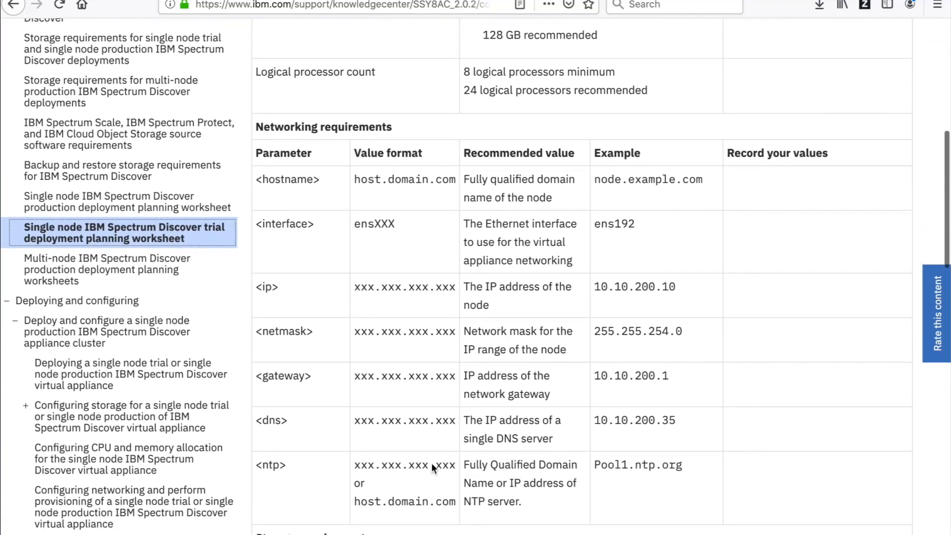
scroll(433, 462, "down", 5)
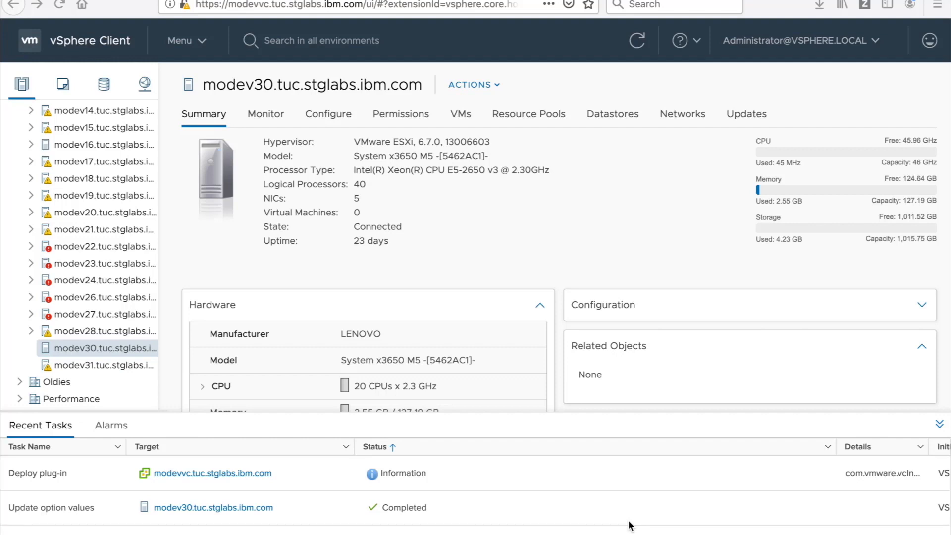
Step: Launch Deploy OVF Template on host modev30 with local file spectrum-discover-2.0.2.1.ova as source
left_click(468, 81)
left_click(471, 85)
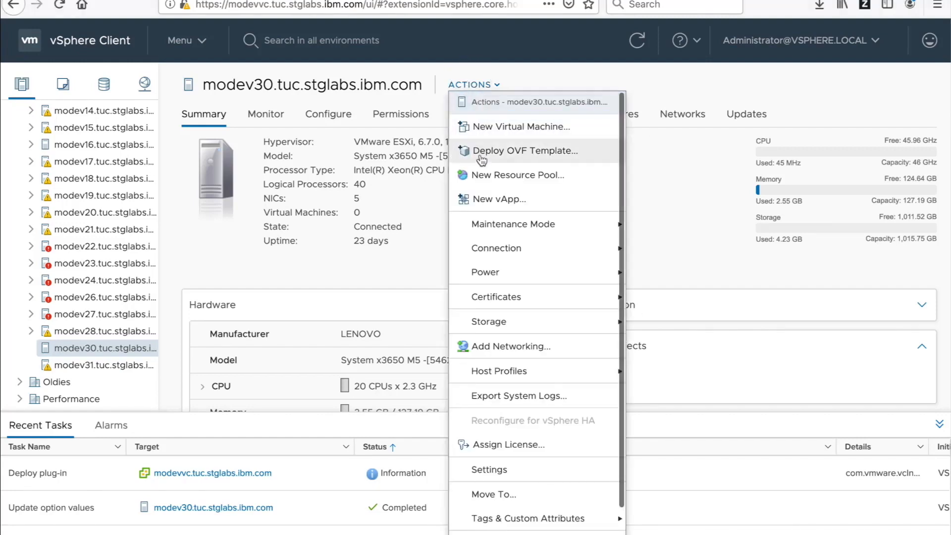
left_click(480, 157)
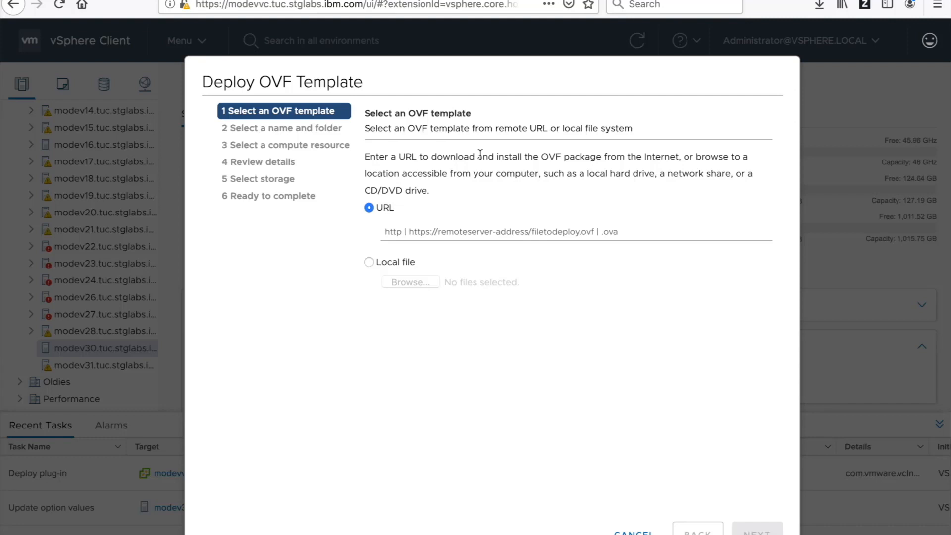
left_click(372, 263)
left_click(394, 281)
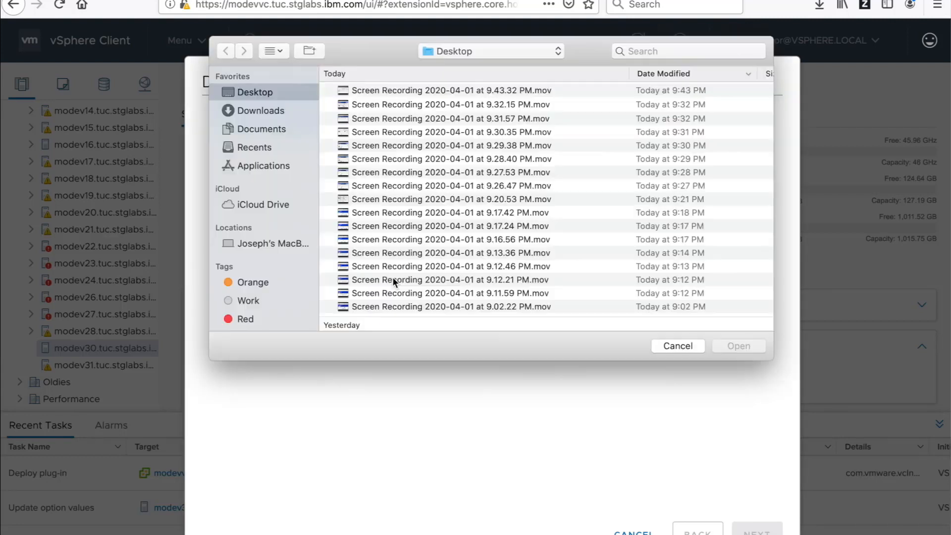
scroll(419, 290, "down", 3)
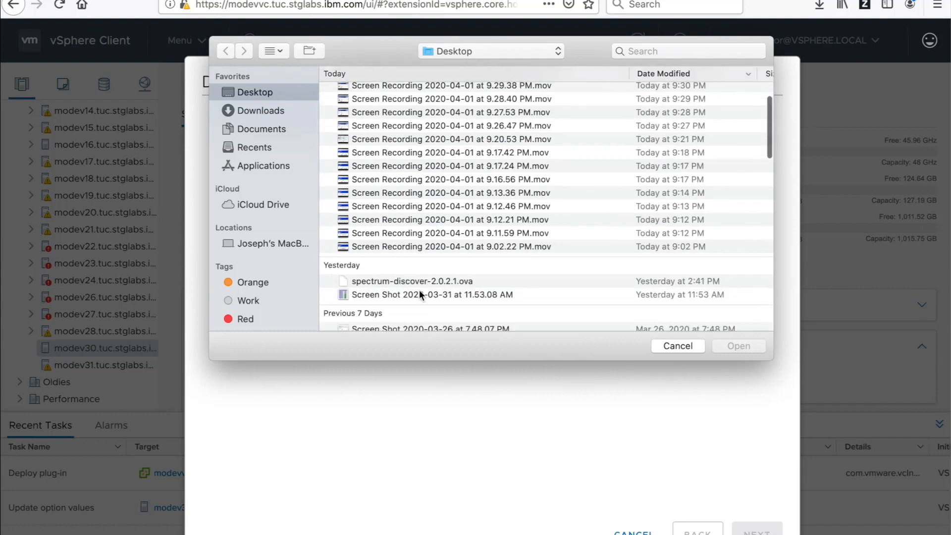
left_click(422, 280)
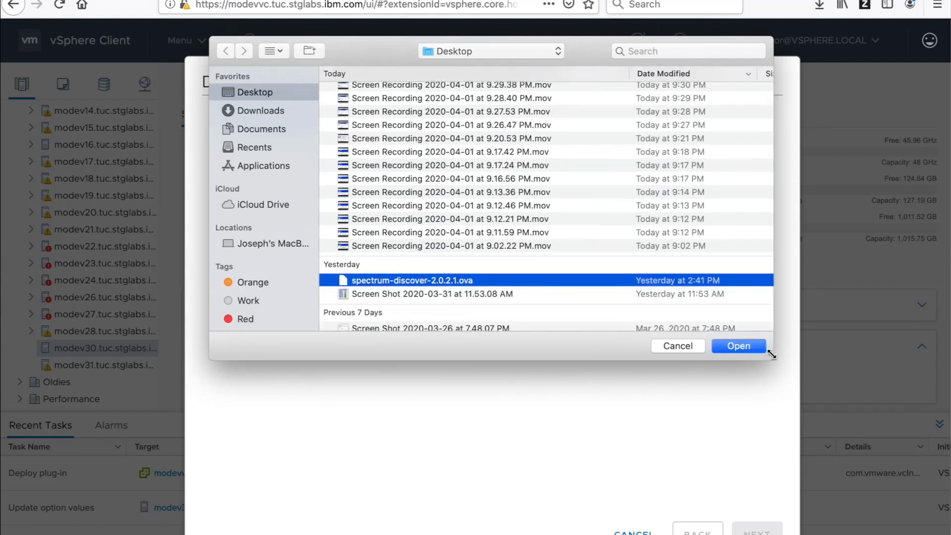
left_click(738, 347)
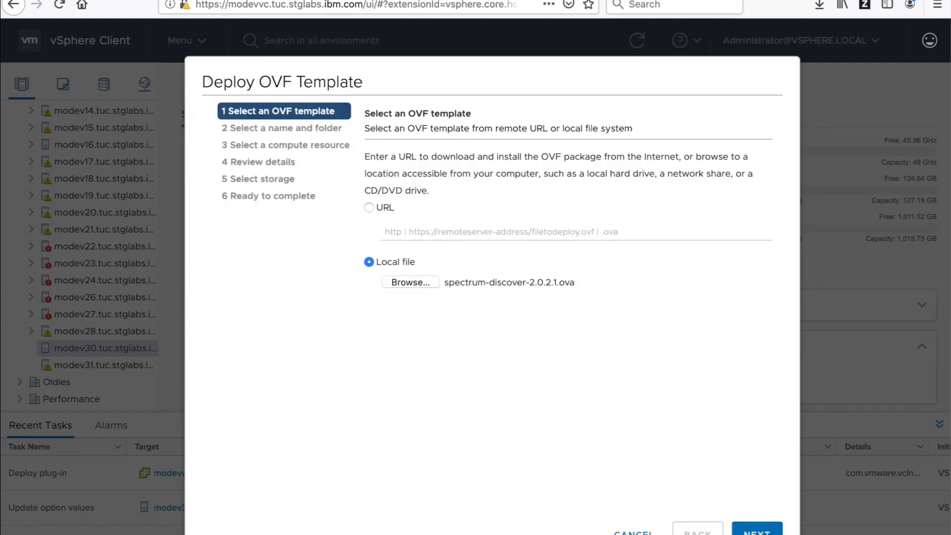
Step: Name the VM spectrum-discover-2.0.2.1-demo and accept modev30 as compute resource and the template details
left_click(757, 529)
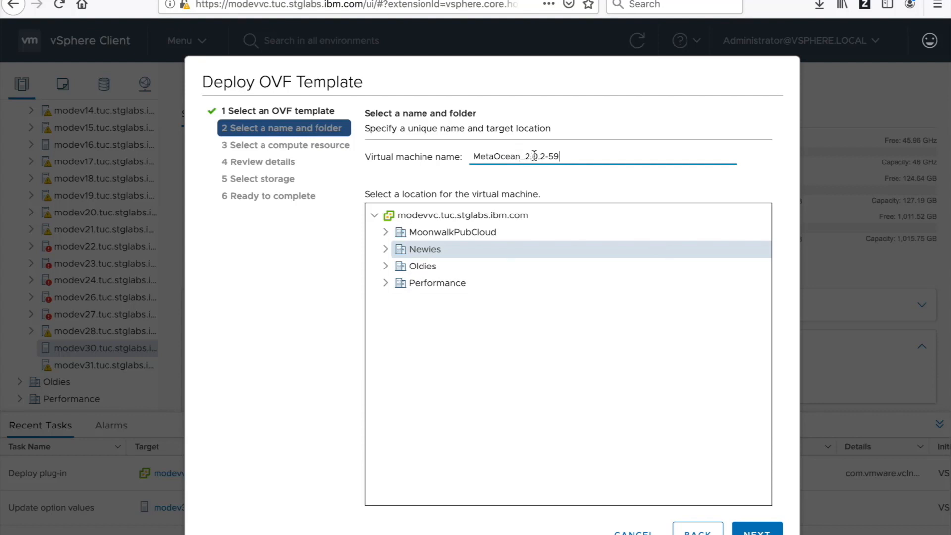
type("-demo")
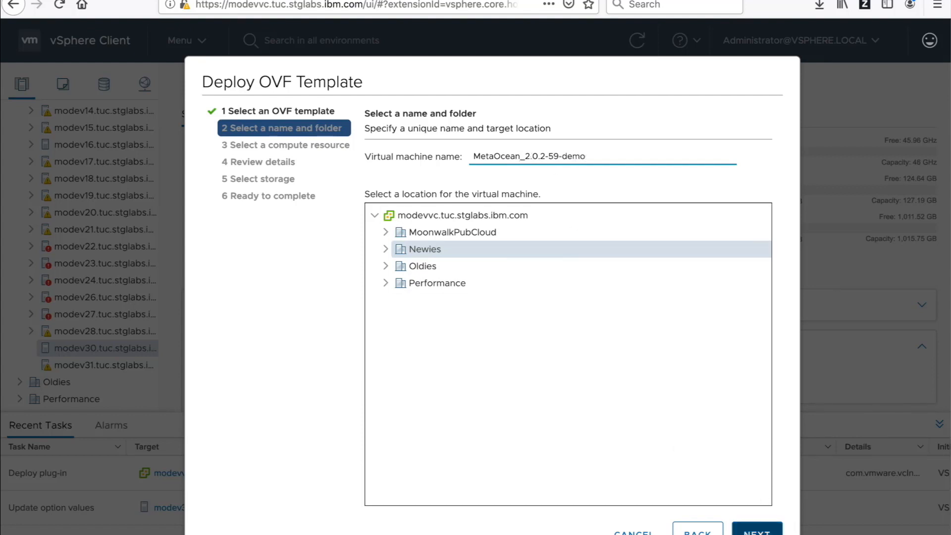
left_click(757, 530)
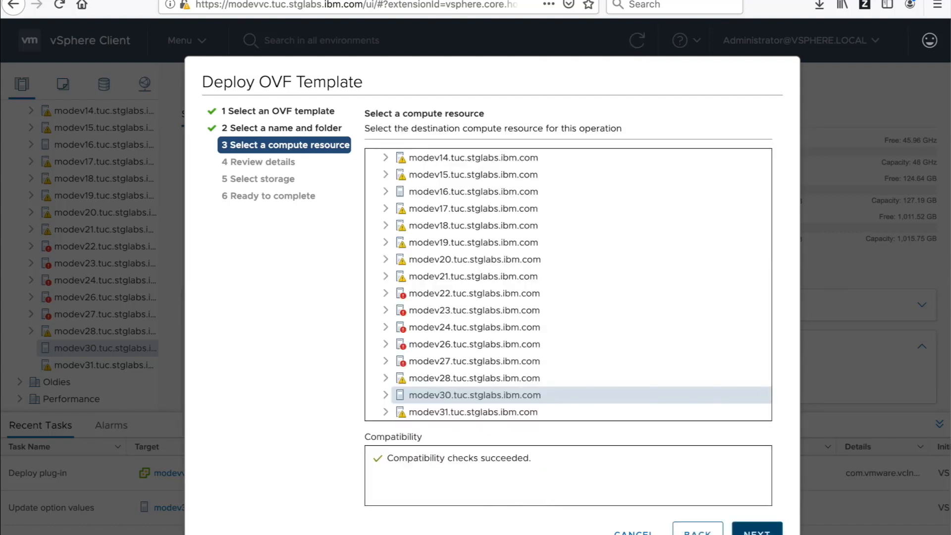
left_click(757, 530)
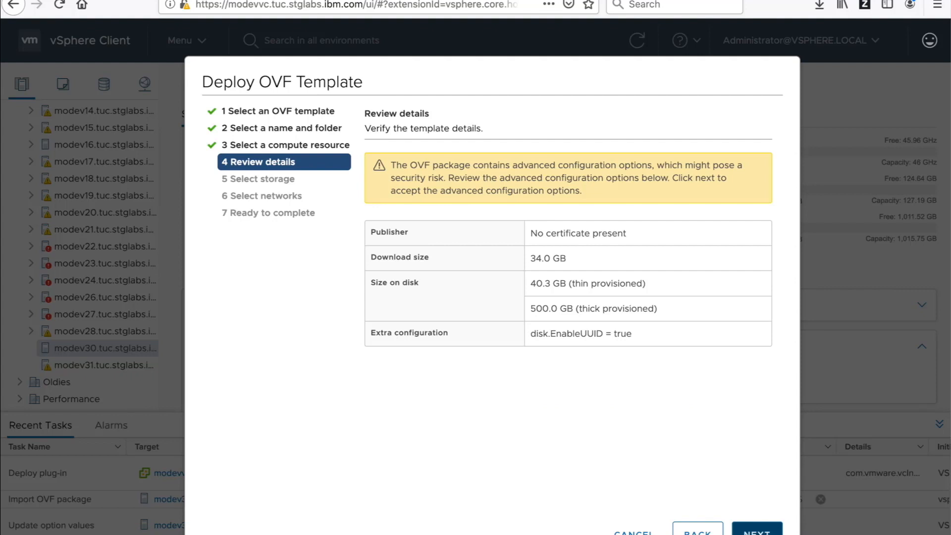
left_click(757, 530)
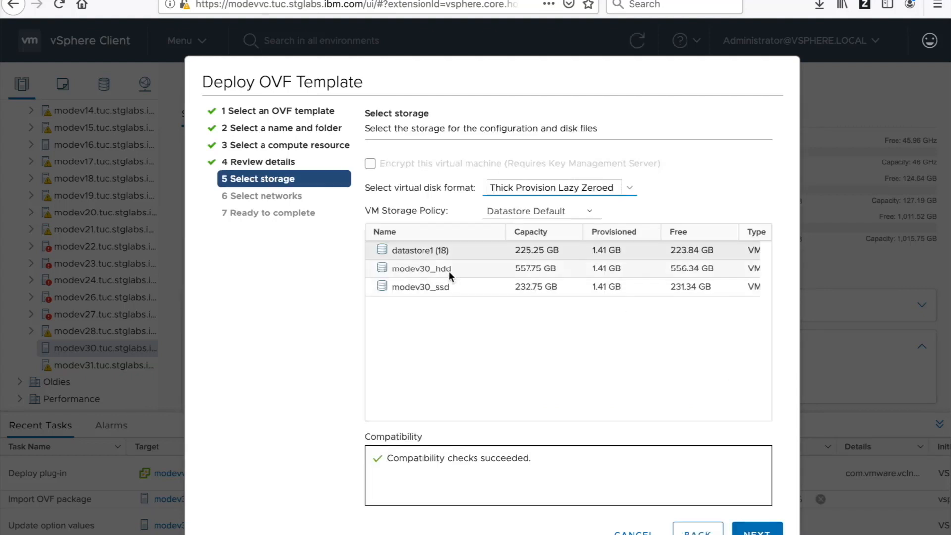
Step: Store the VM thin-provisioned on modev30_hdd, keep VM Network, and start the deployment
left_click(409, 269)
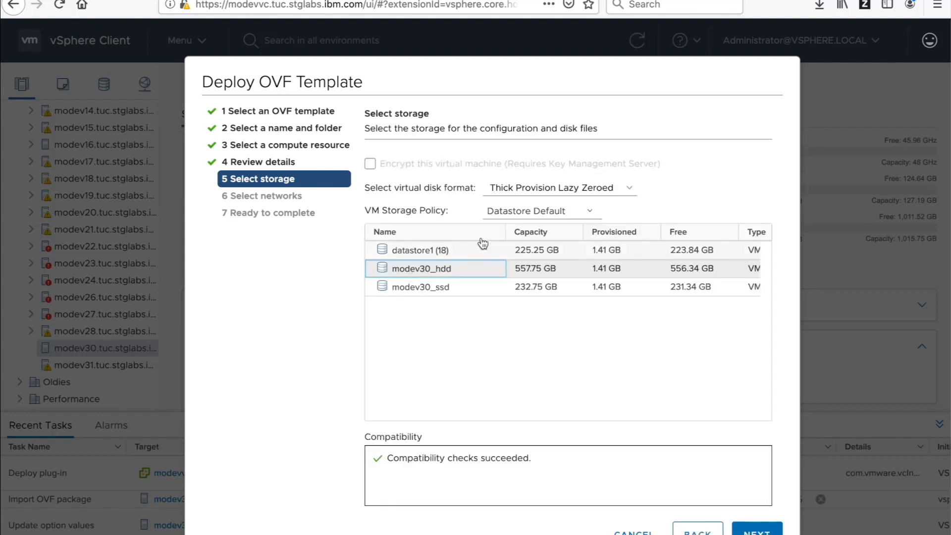
left_click(633, 193)
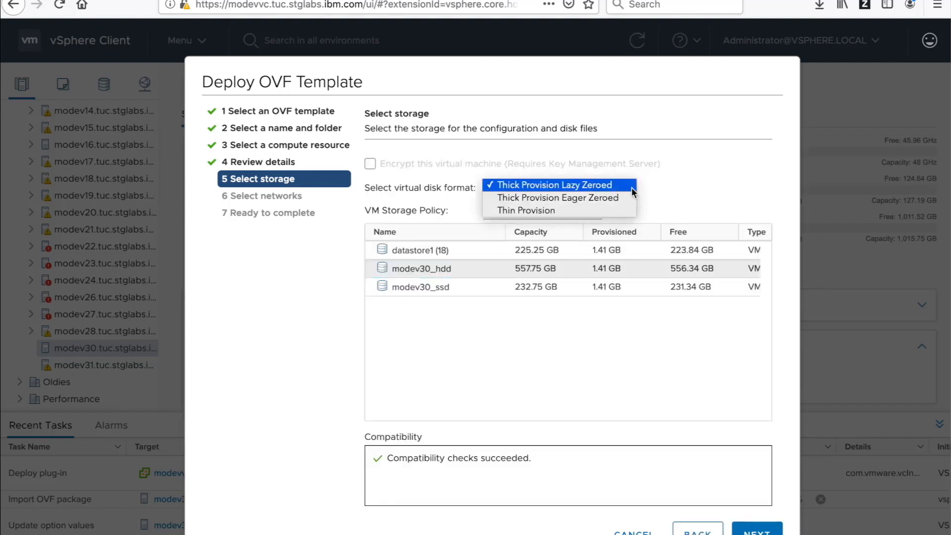
left_click(536, 212)
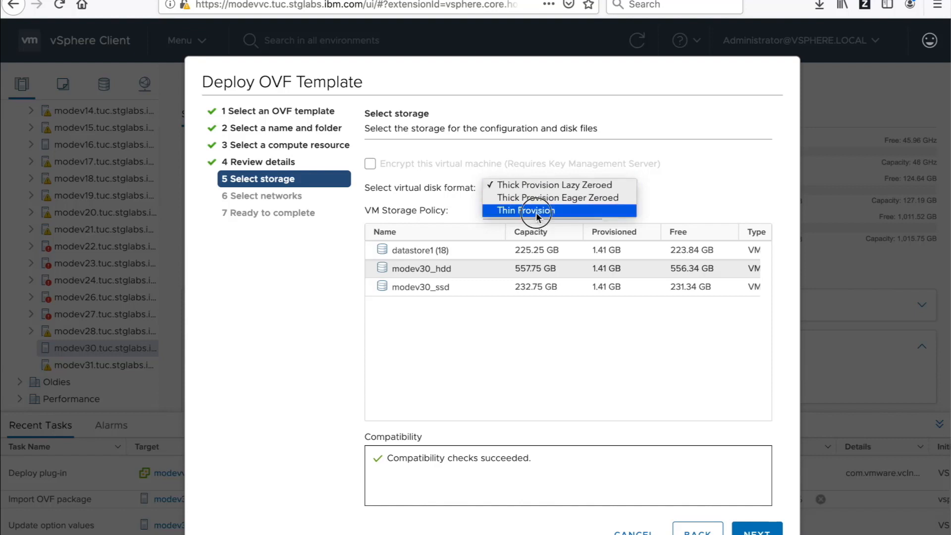
left_click(767, 532)
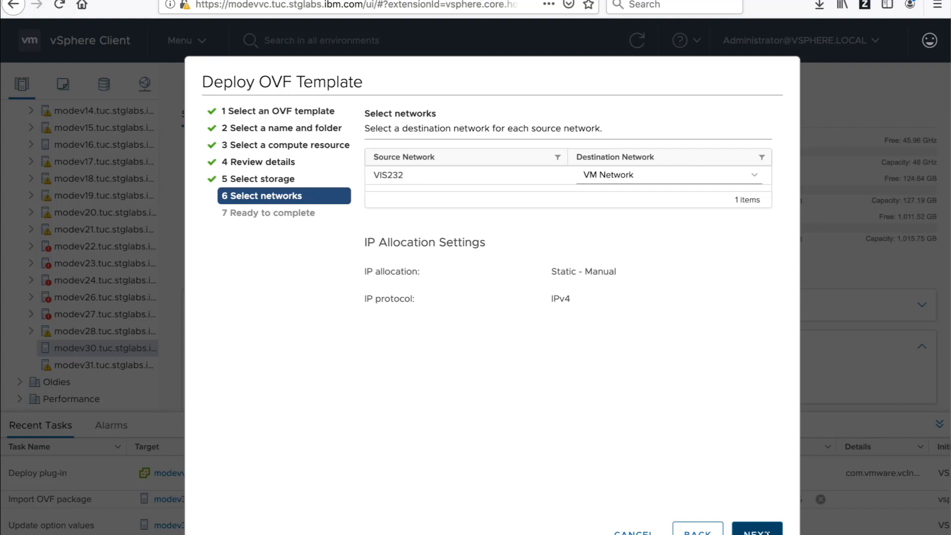
left_click(766, 532)
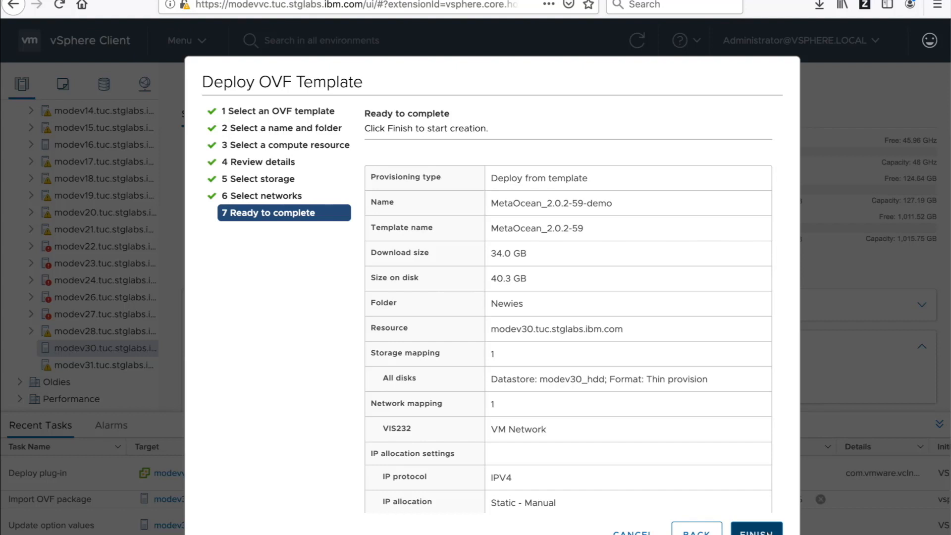
left_click(762, 531)
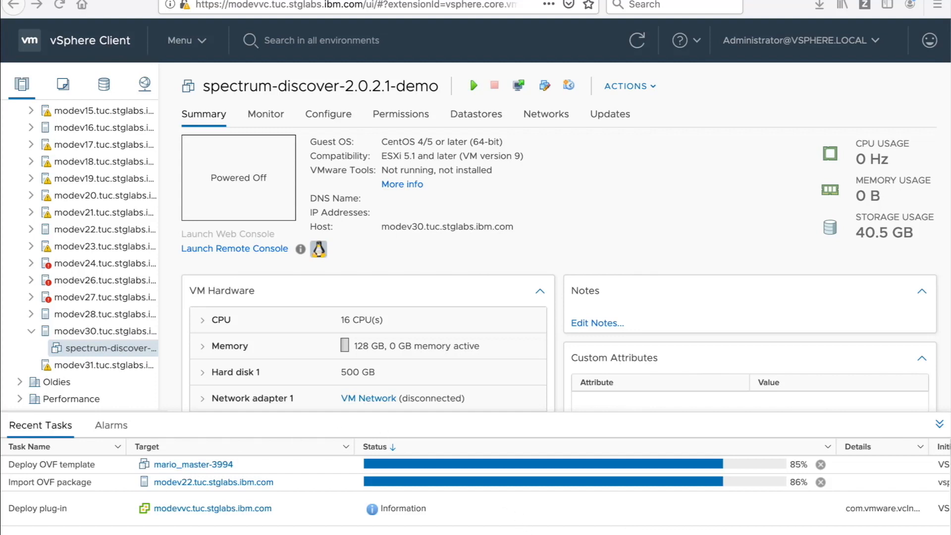
Step: Open the VM's Edit Settings and add a new 100 GB hard disk
left_click(626, 86)
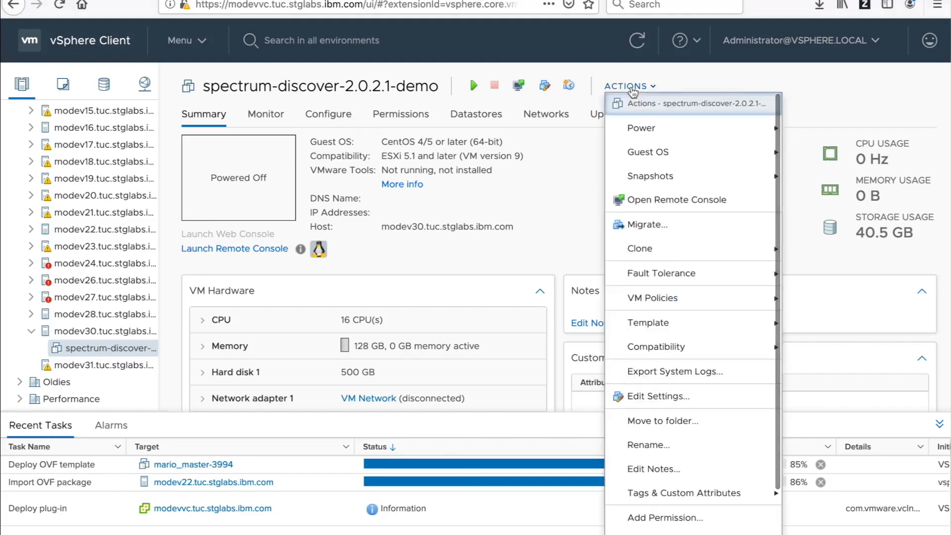
left_click(689, 398)
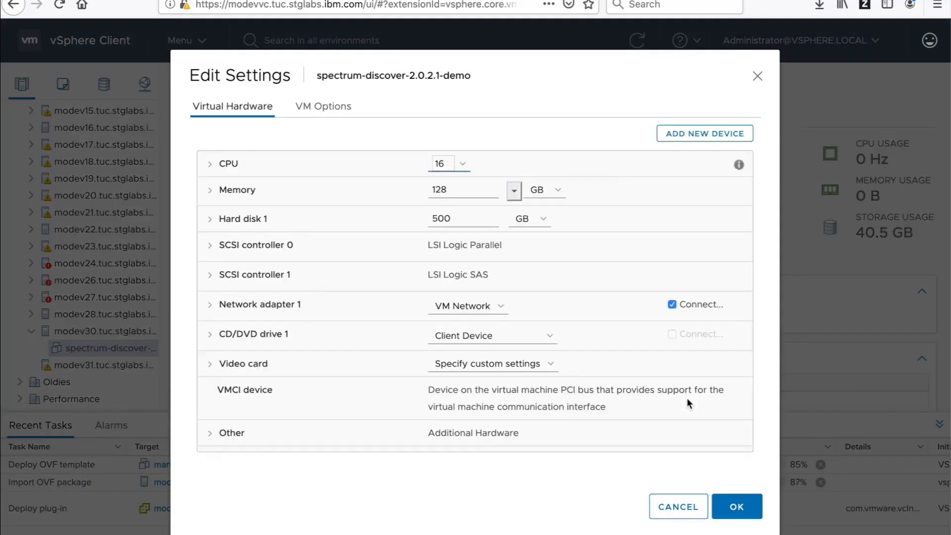
left_click(703, 133)
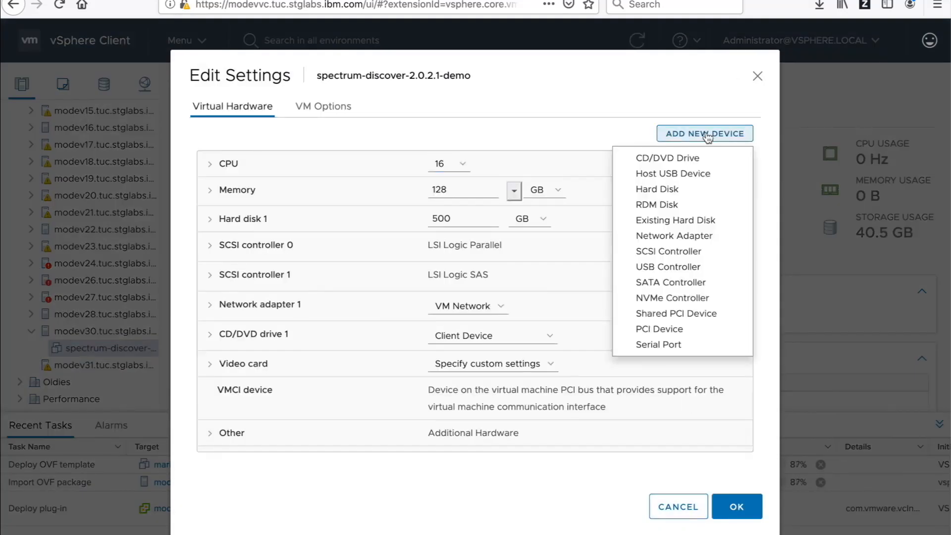
left_click(688, 190)
left_click_drag(456, 244, 395, 241)
type("100")
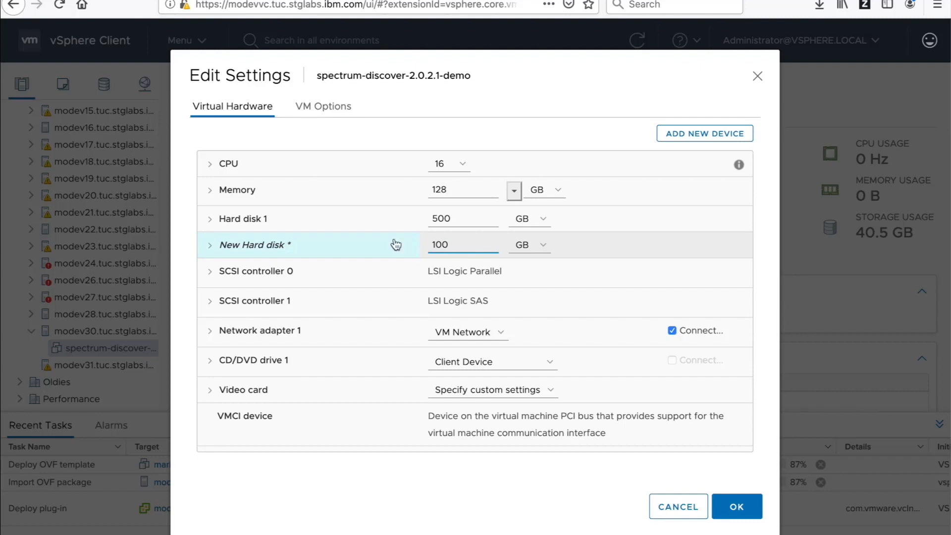
Step: Set the new disk's provisioning type and place it on the modev30_ssd datastore
left_click(209, 248)
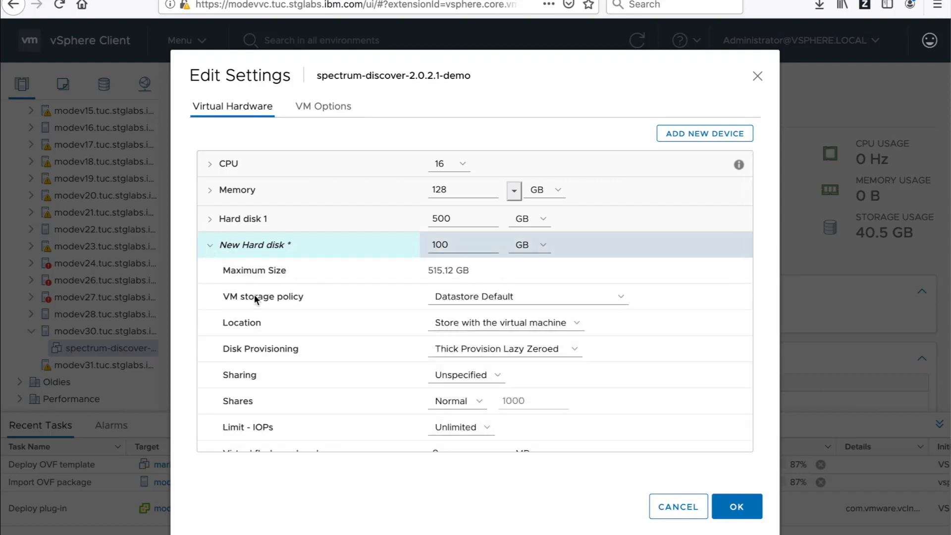
left_click(574, 350)
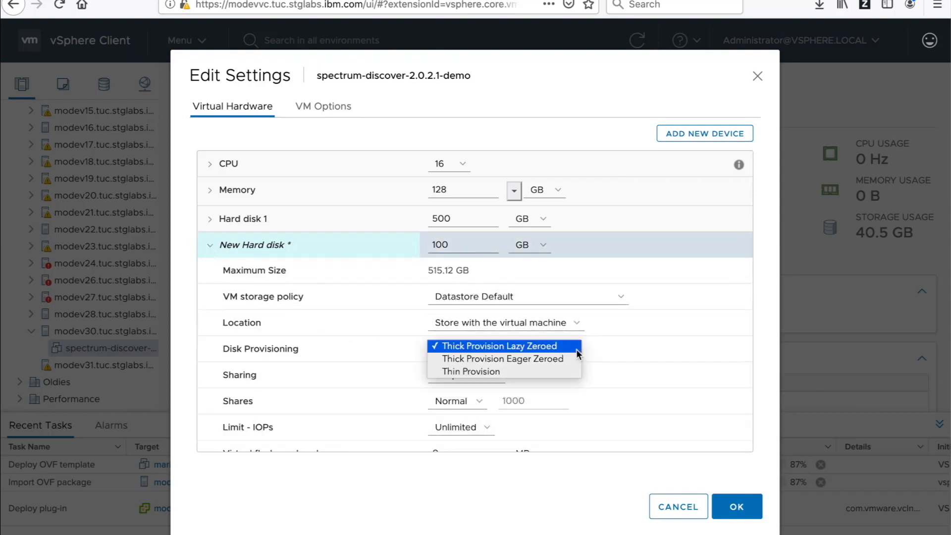
left_click(500, 371)
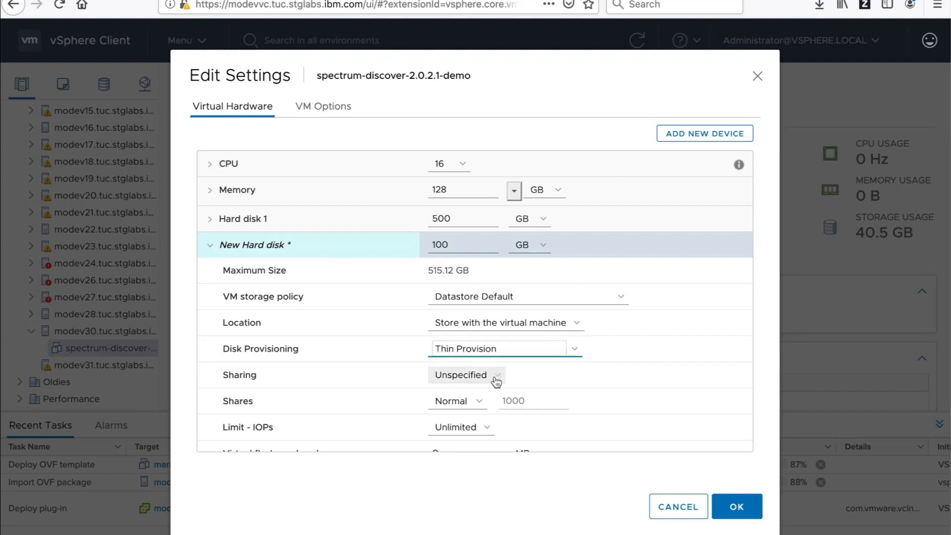
left_click(578, 327)
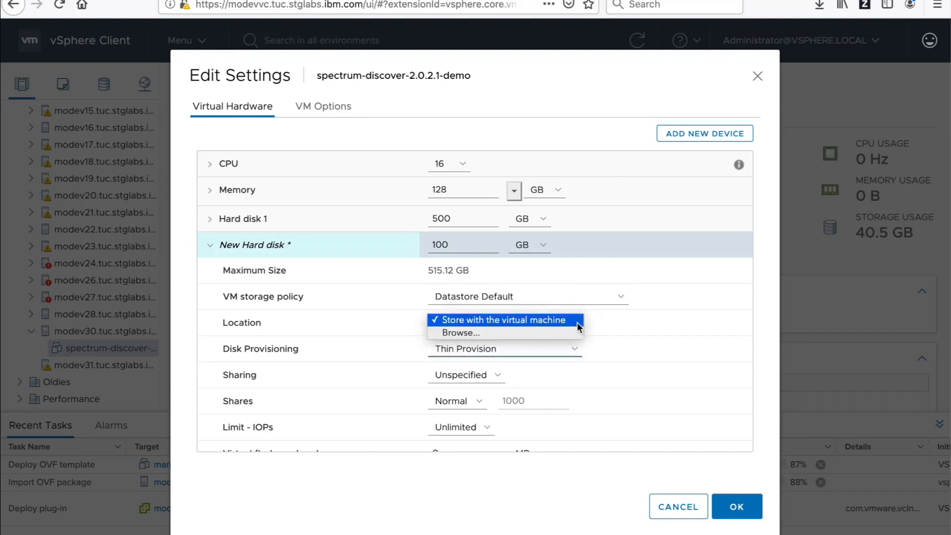
left_click(517, 337)
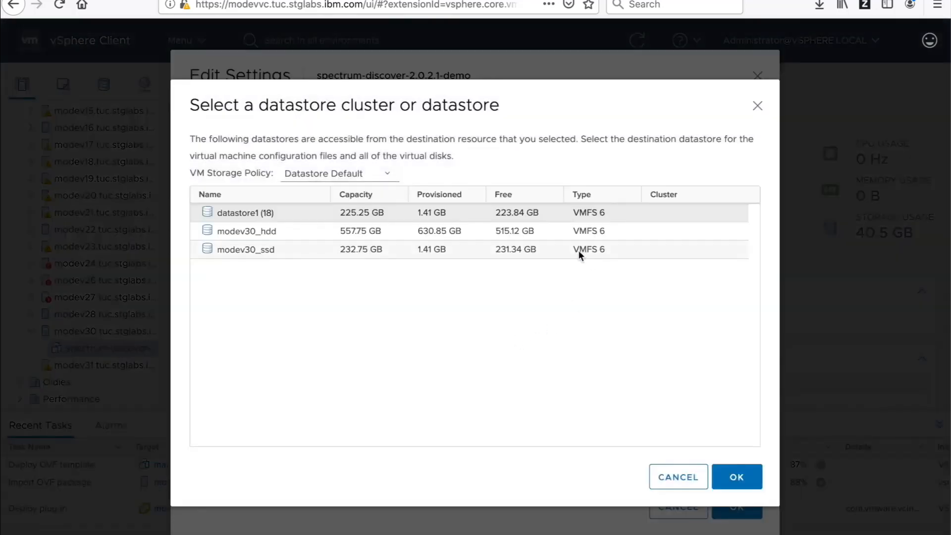
left_click(246, 251)
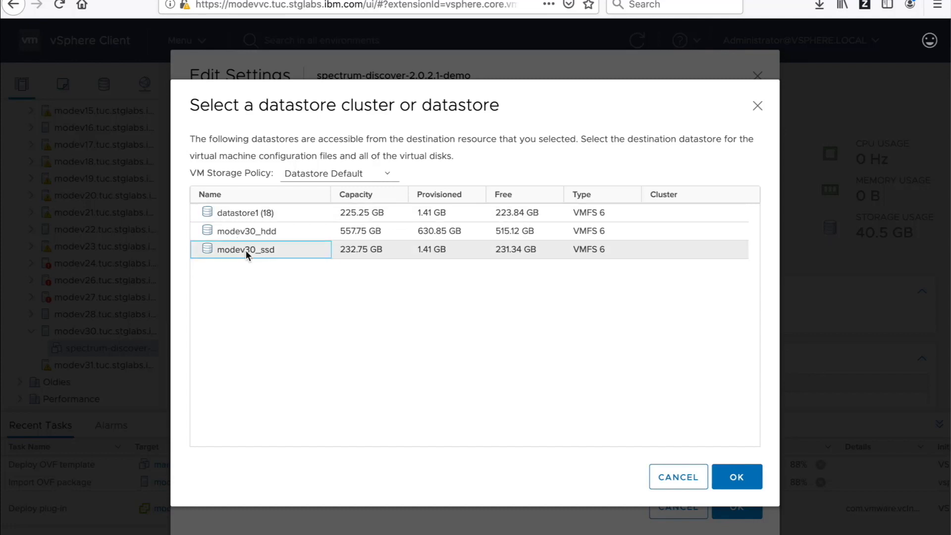
left_click(746, 481)
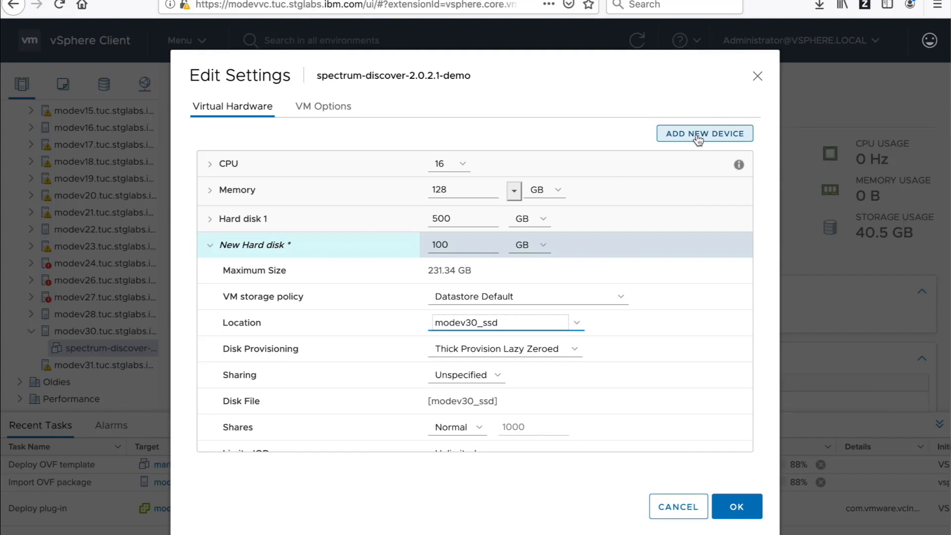
left_click(211, 246)
Step: Add a second new hard disk sized 100 GB
left_click(683, 143)
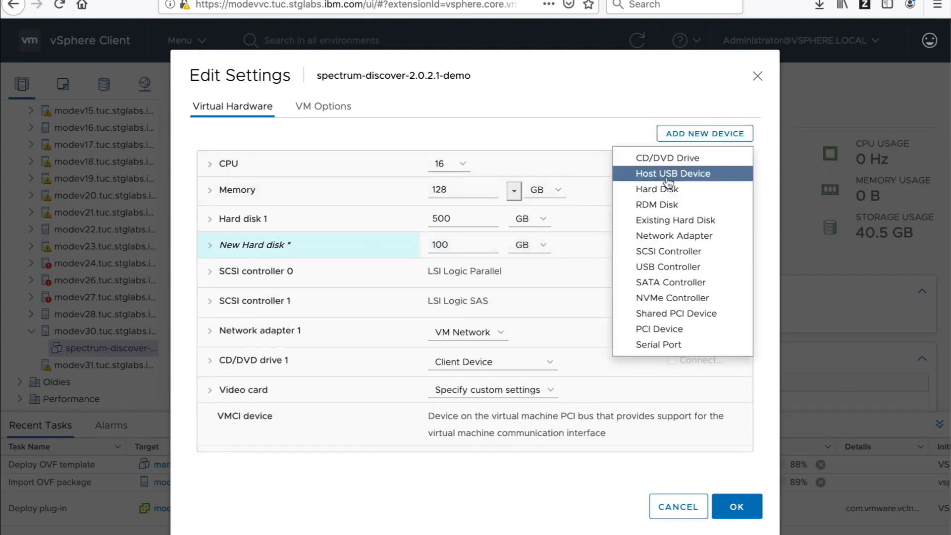
left_click(669, 188)
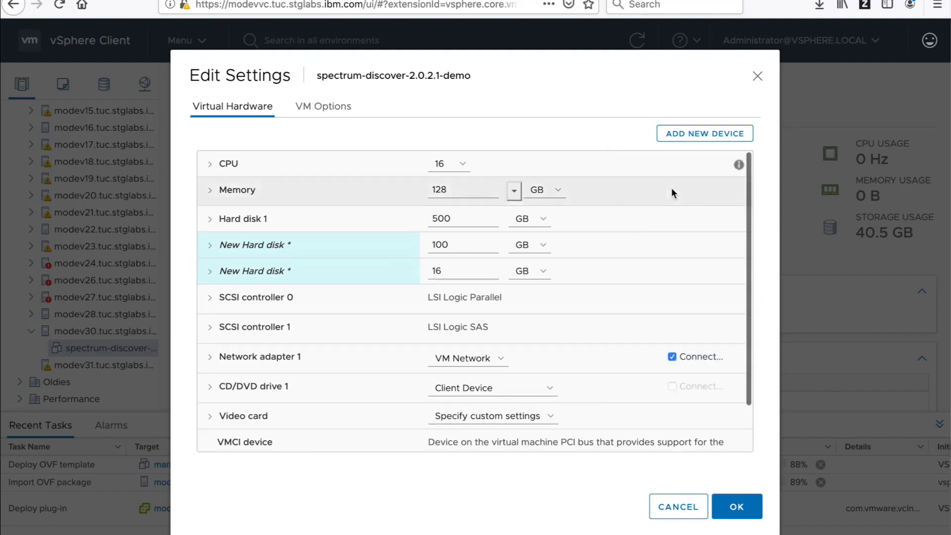
left_click_drag(448, 271, 411, 270)
type("100")
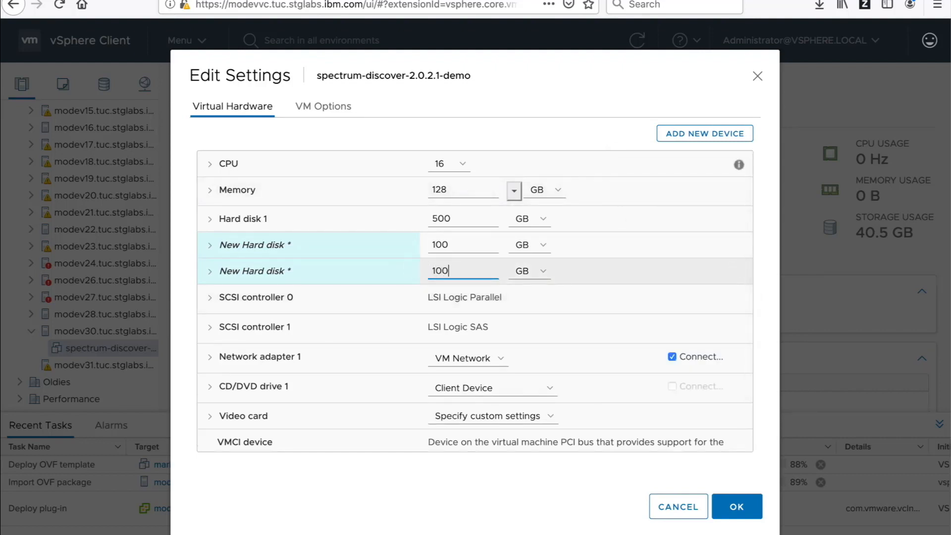
left_click(209, 274)
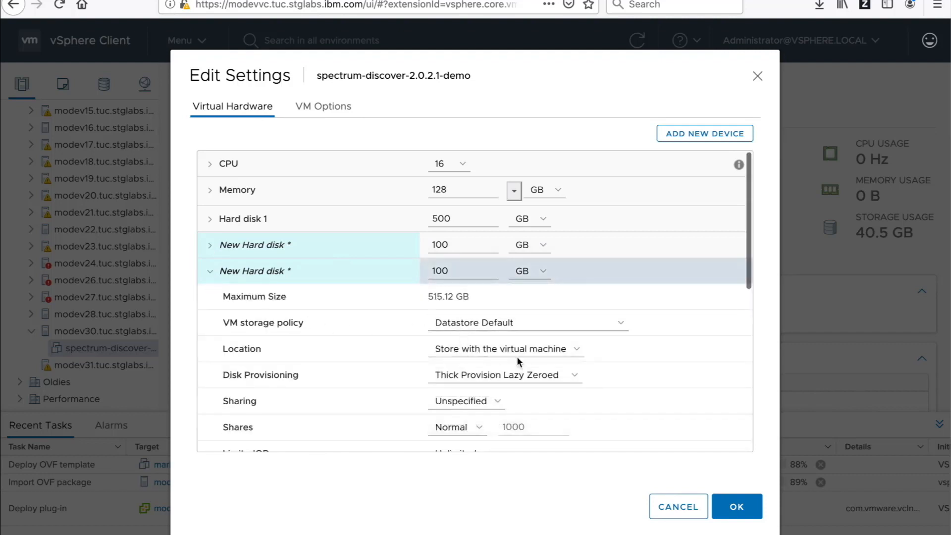
Step: Keep the Datastore Default policy, place the second disk on modev30_ssd, and make it thin provisioned
left_click(617, 329)
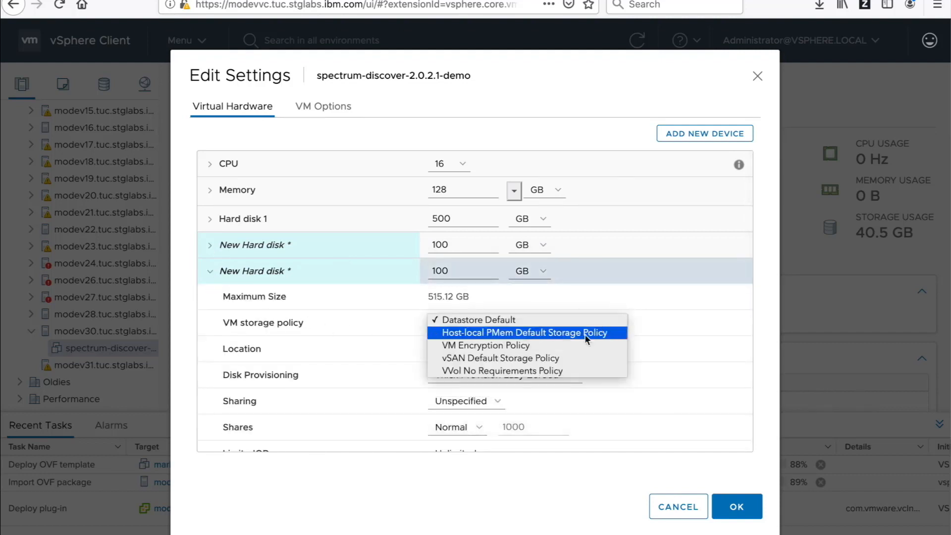
left_click(355, 339)
left_click(577, 353)
left_click(528, 361)
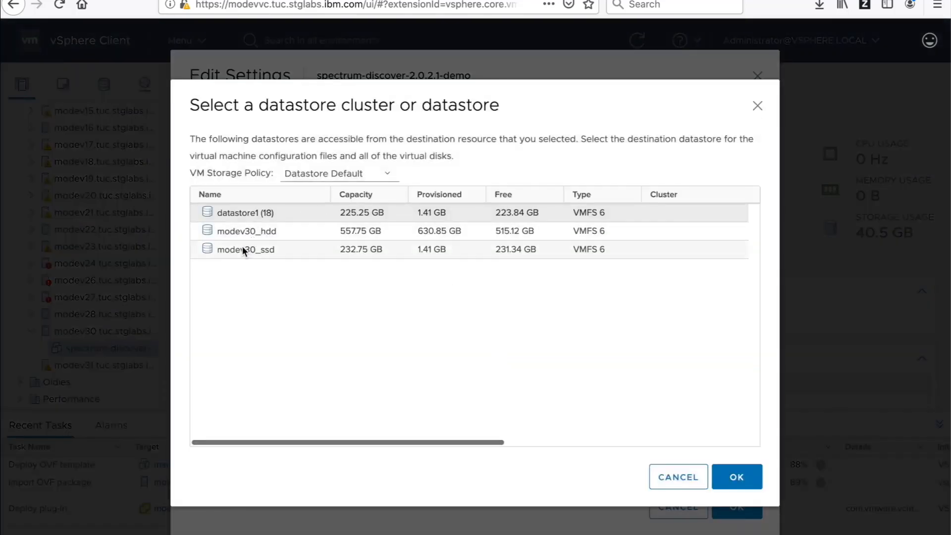
left_click(244, 250)
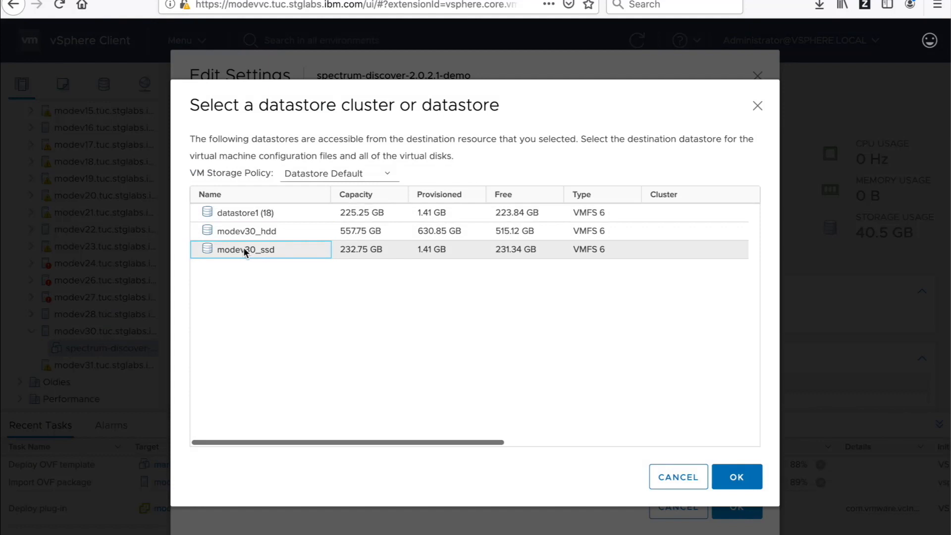
left_click(740, 488)
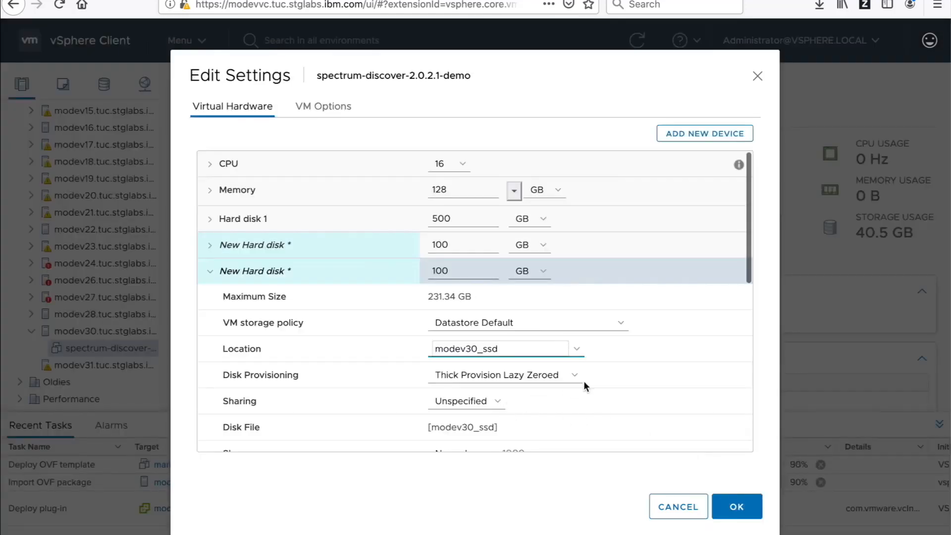
left_click(582, 382)
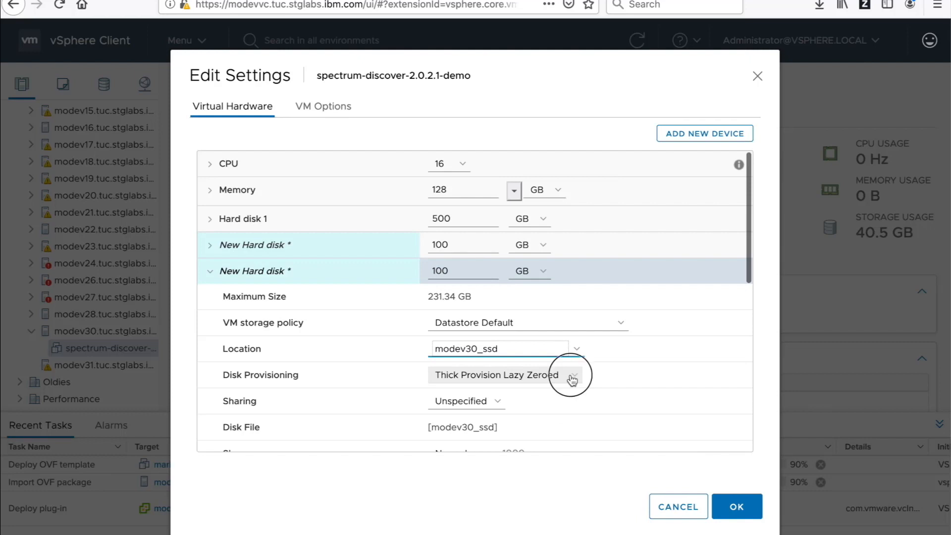
left_click(472, 399)
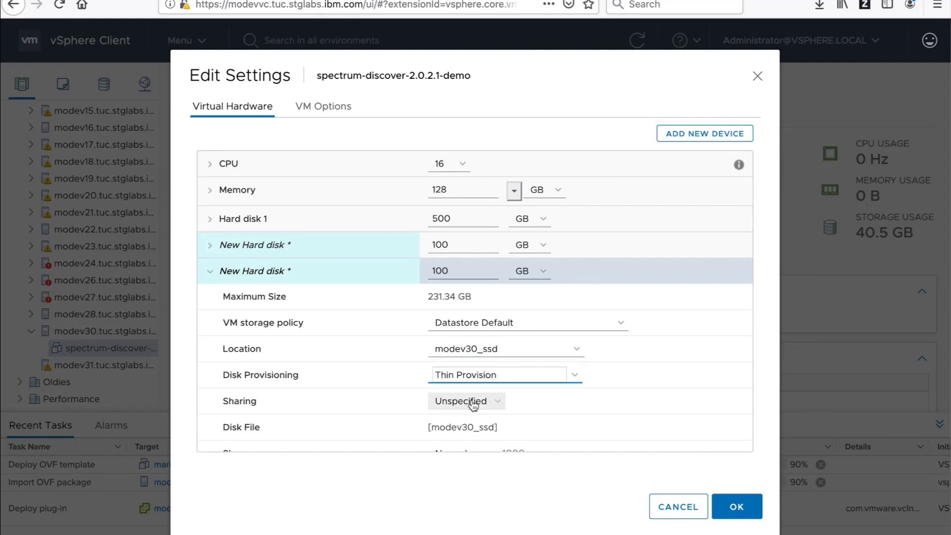
left_click(210, 272)
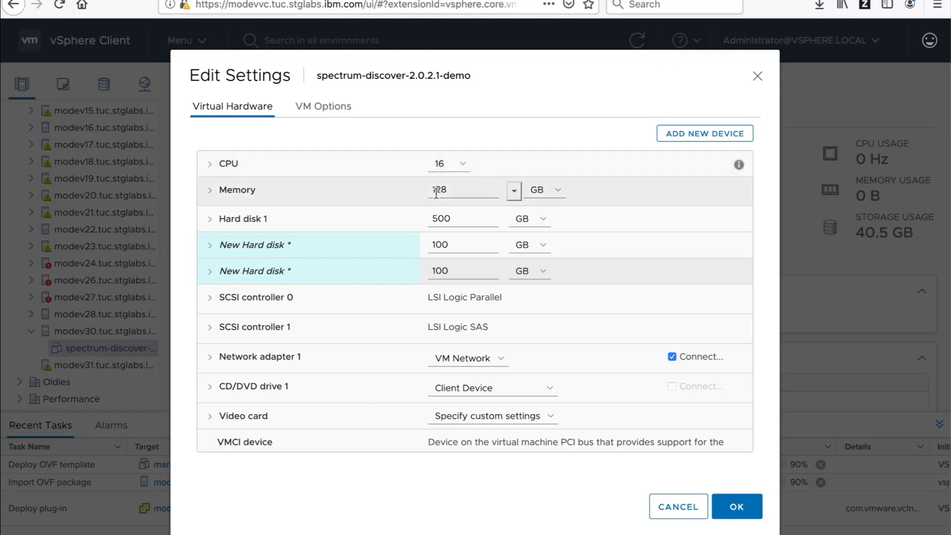
Step: Change memory from 128 GB to 64 GB, set 8 CPUs, and save the settings
double_click(463, 189)
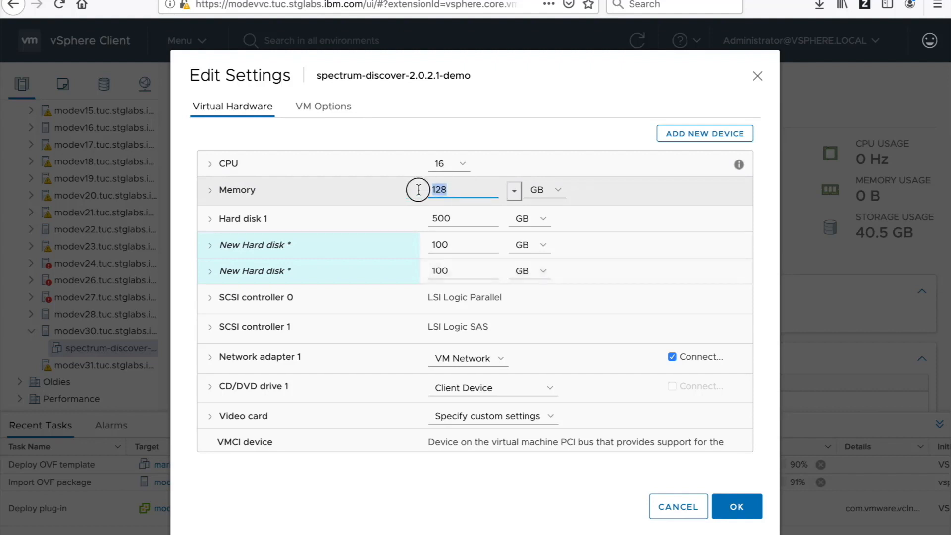
type("64")
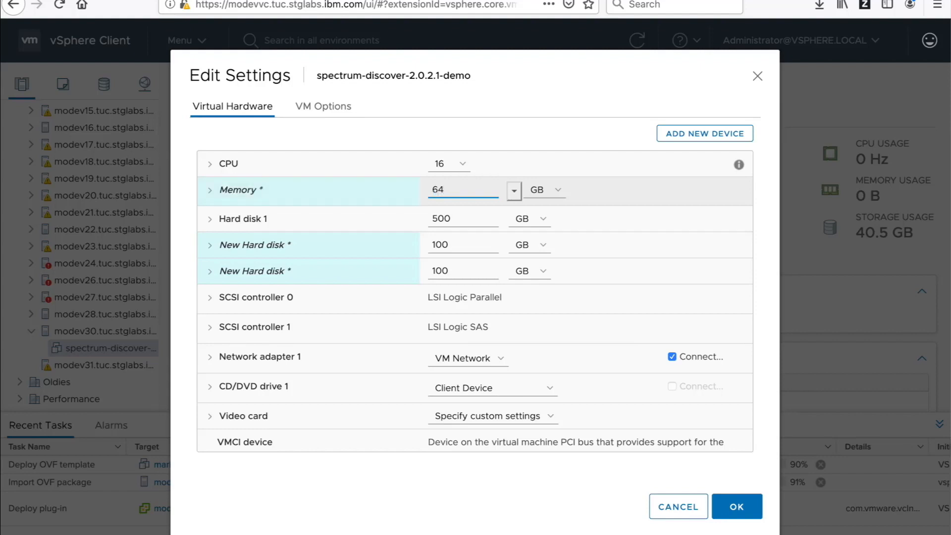
left_click(462, 165)
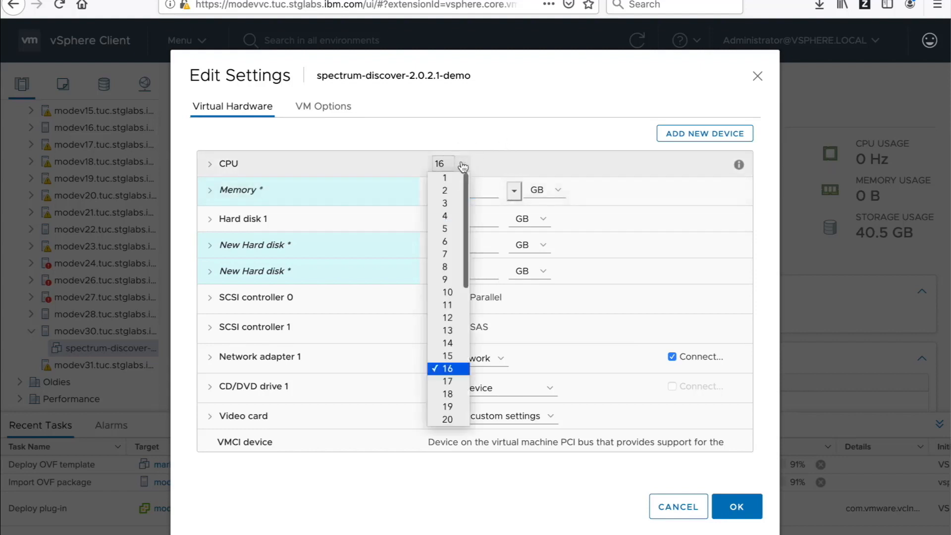
left_click(449, 266)
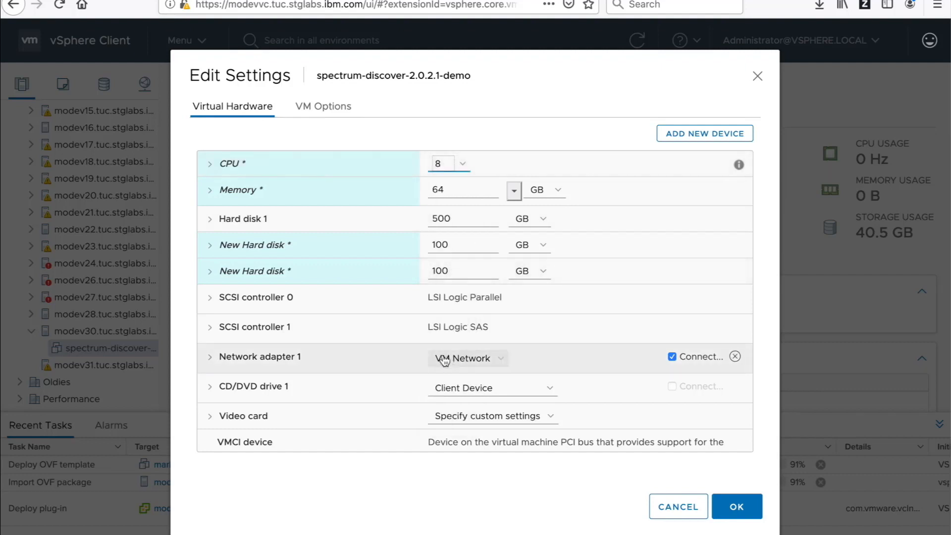
left_click(737, 507)
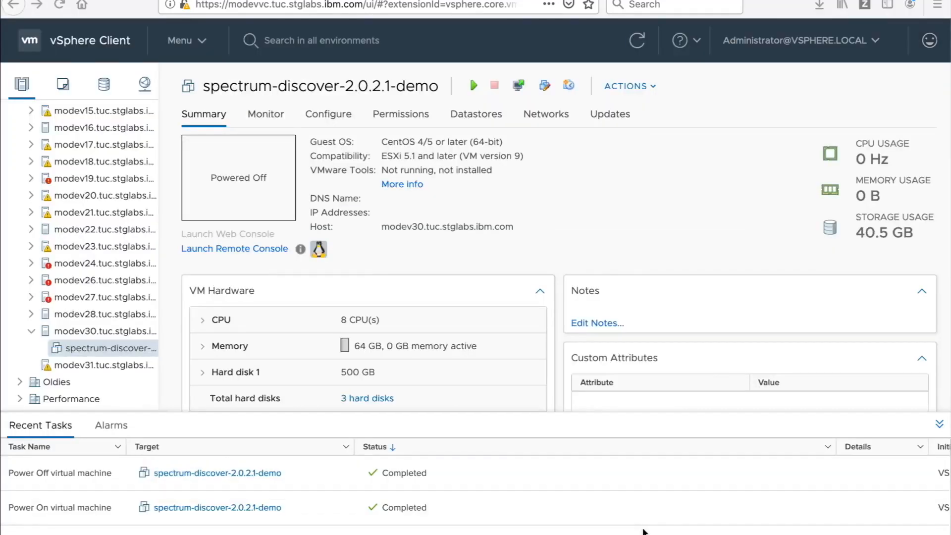
Step: Power on the spectrum-discover-2.0.2.1-demo VM and launch its web console
left_click(472, 88)
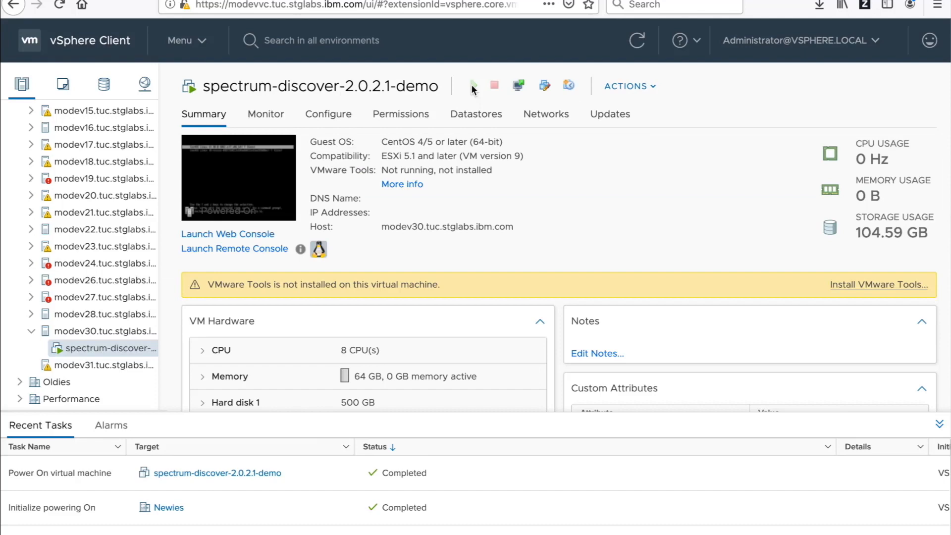
left_click(254, 157)
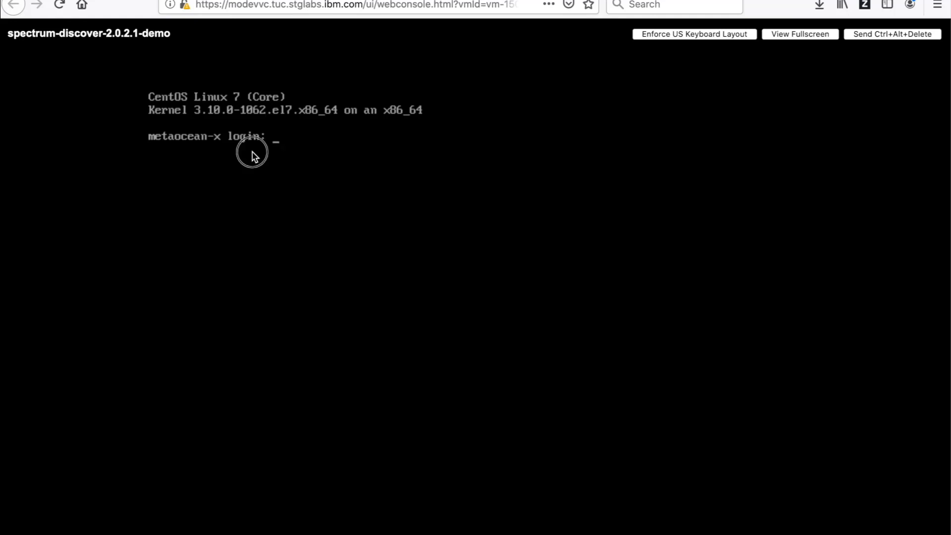
Step: Log in to the appliance console as moadmin
type("moadmin")
key("Return")
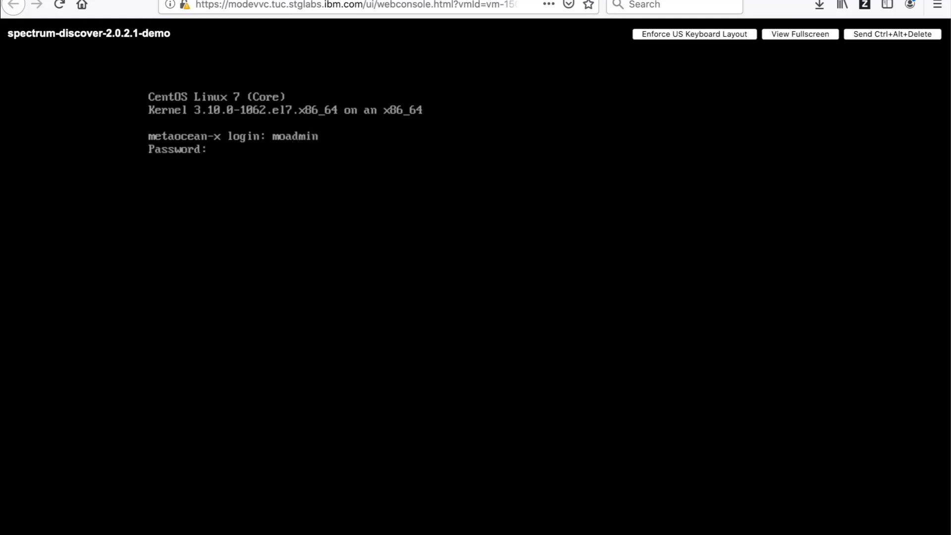
key("Return")
Step: Change to /opt/ibm/metaocean/configuration and run sudo ./mmconfigappliance
type("cd /opt/i")
key("Tab")
type("m")
key("Tab")
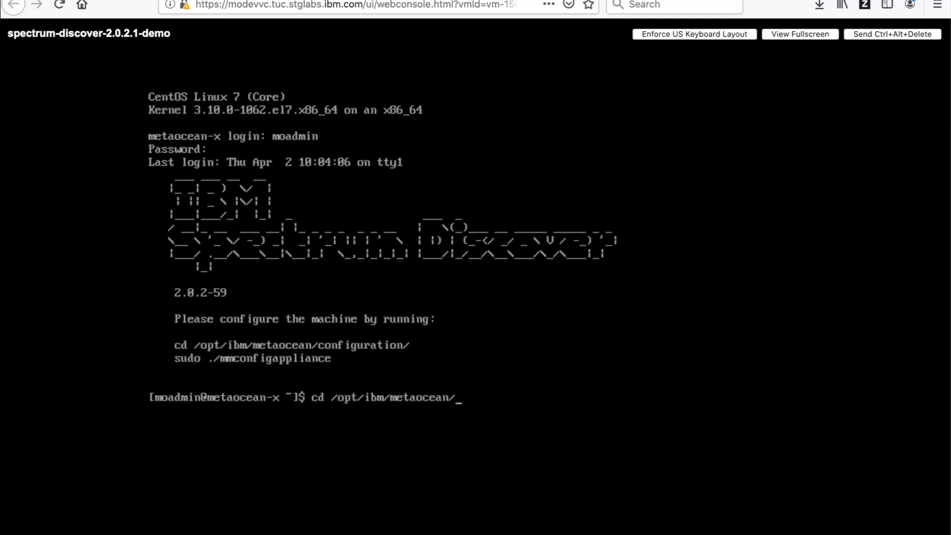
type("con")
key("Tab")
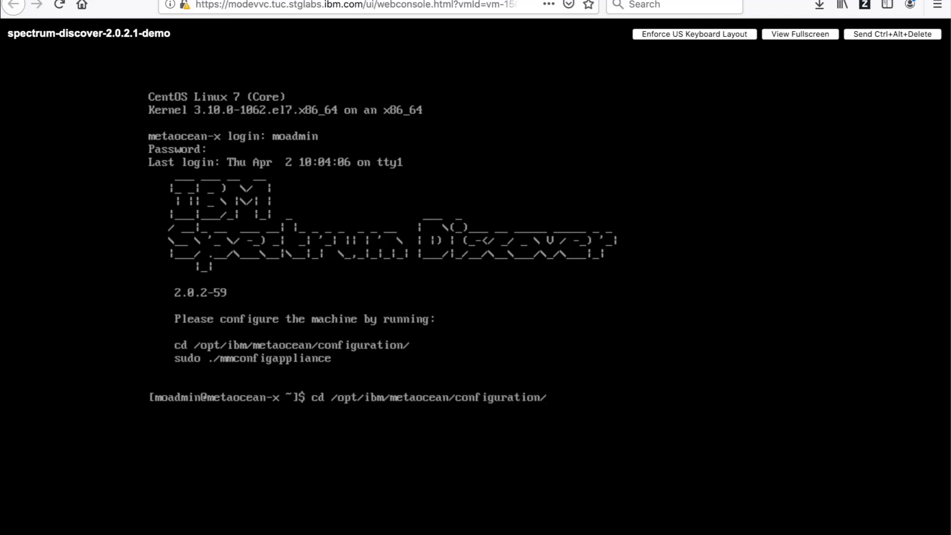
key("Return")
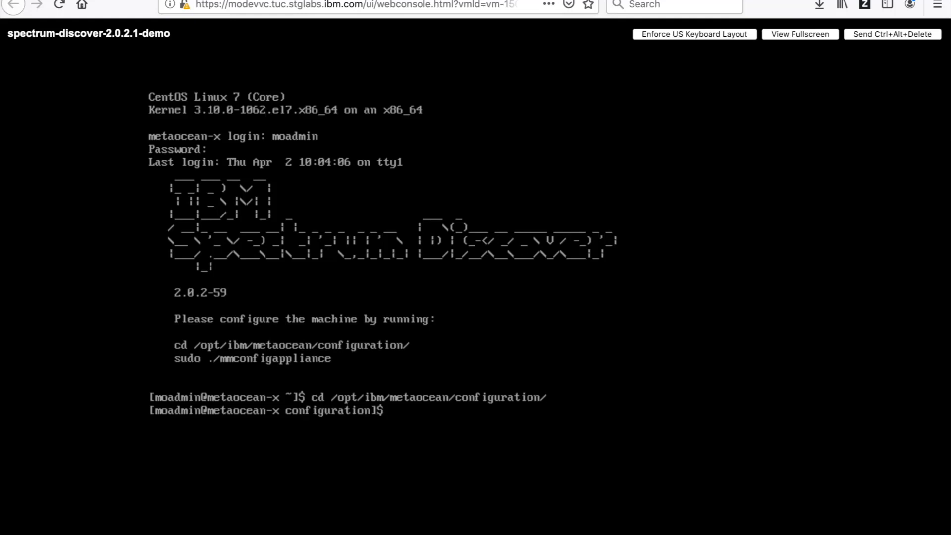
type("sudo ./mm")
key("Tab")
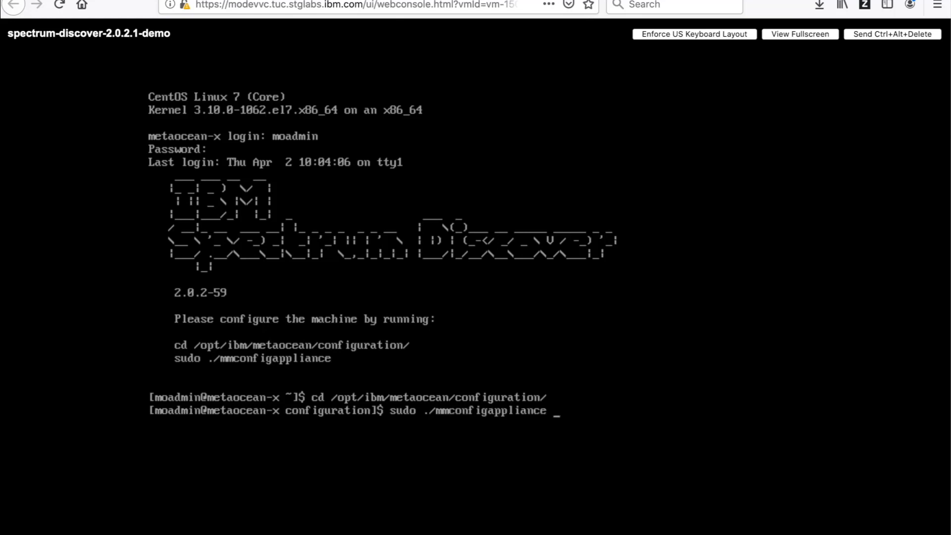
key("Return")
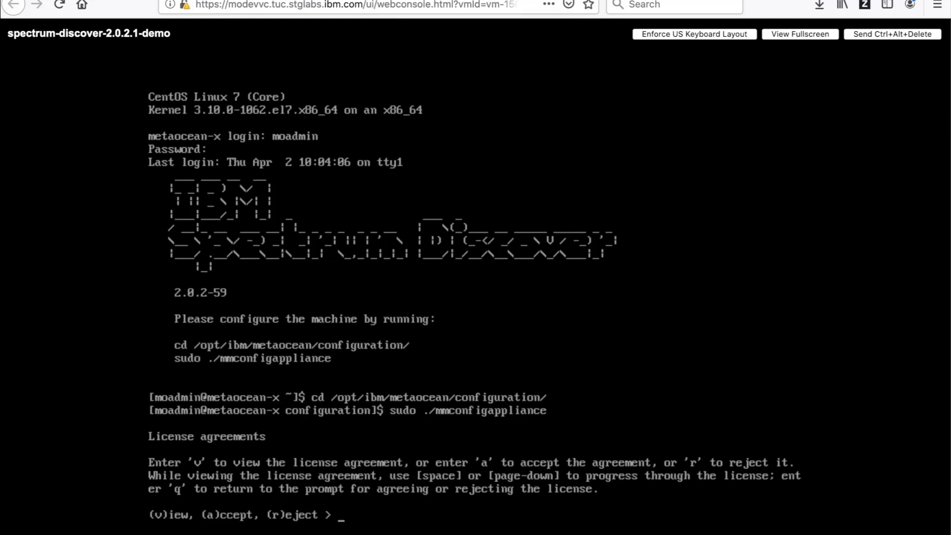
Step: Accept the license, enter ens160, netmask 255.255.254.0, gateway 9.11.200.1, DNS 9.11.227.25, and choose Americas
type("a")
key("Return")
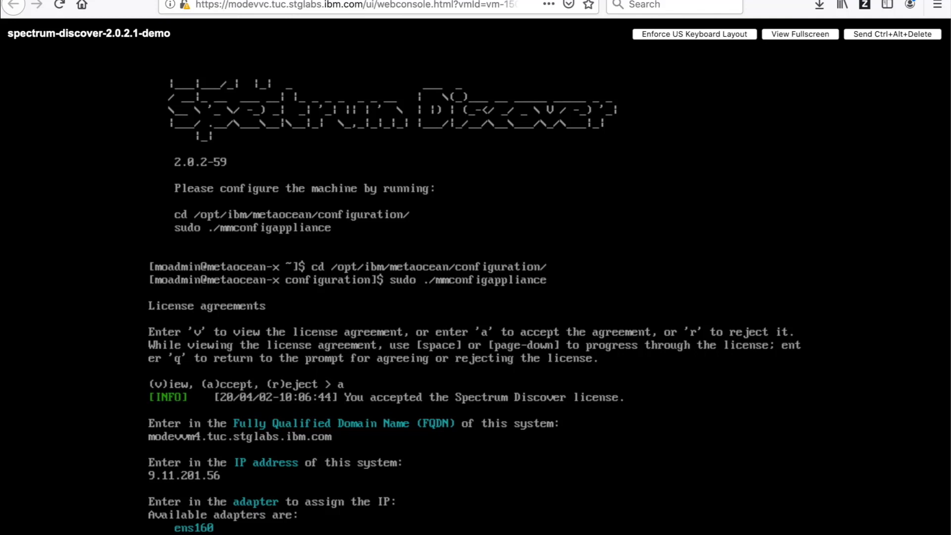
key("Return")
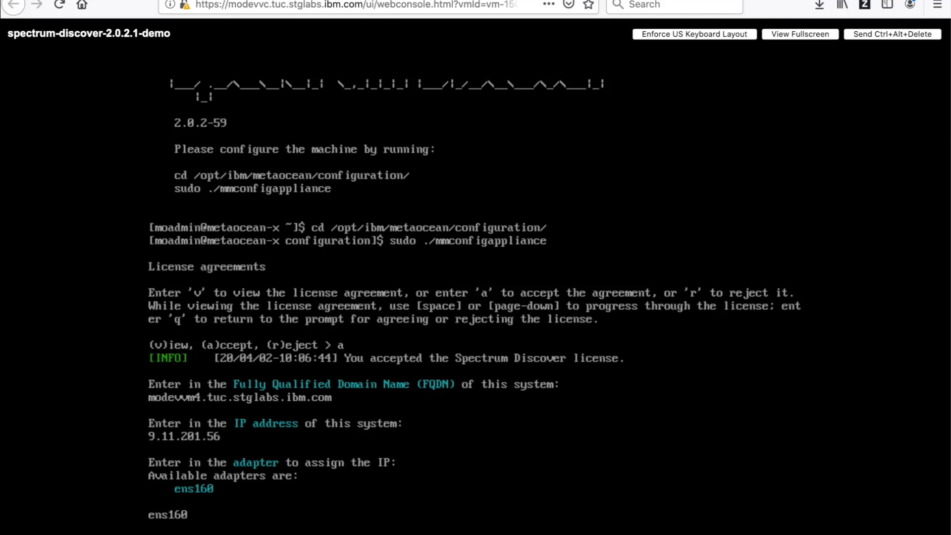
key("Return")
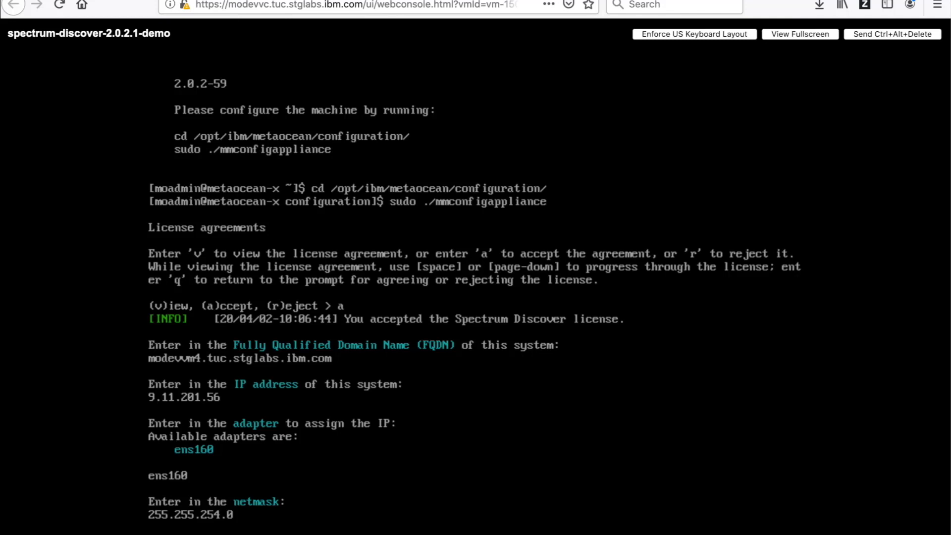
key("Return")
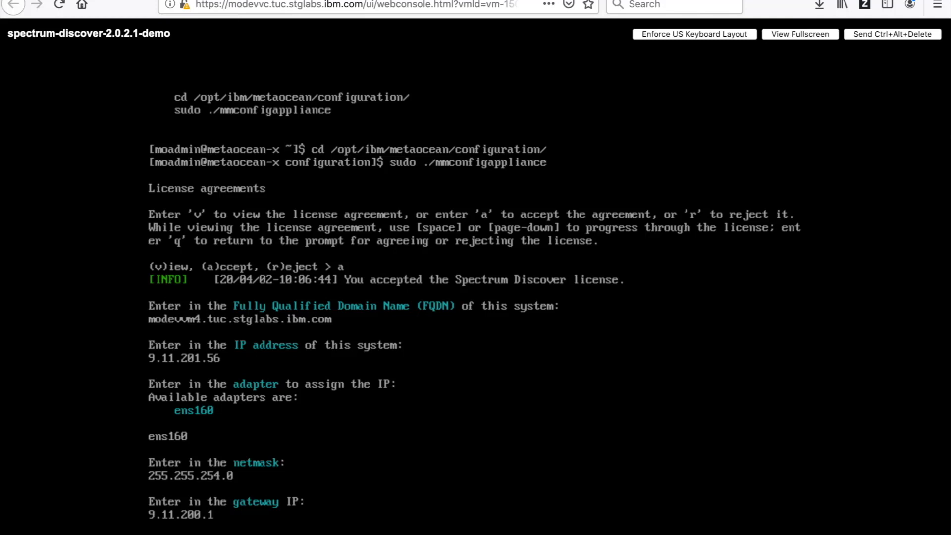
key("Return")
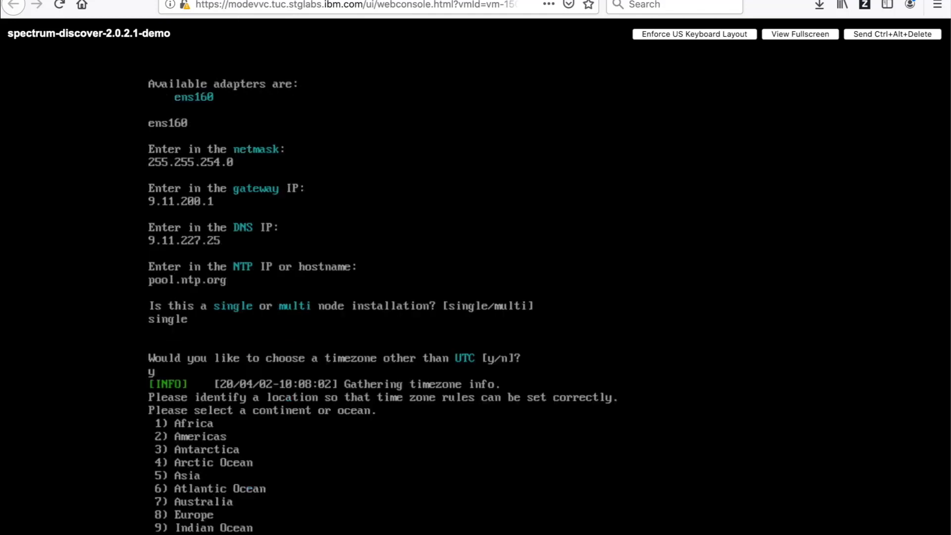
type("2")
key("Return")
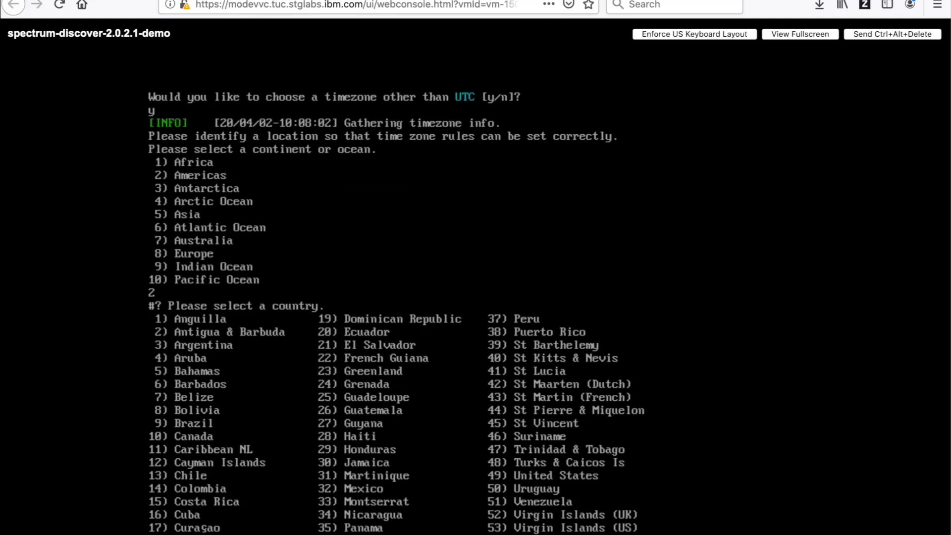
Step: Set the console timezone to America/Phoenix: options 49 (United States), 20 (MST Arizona), then 1
type("49")
key("Return")
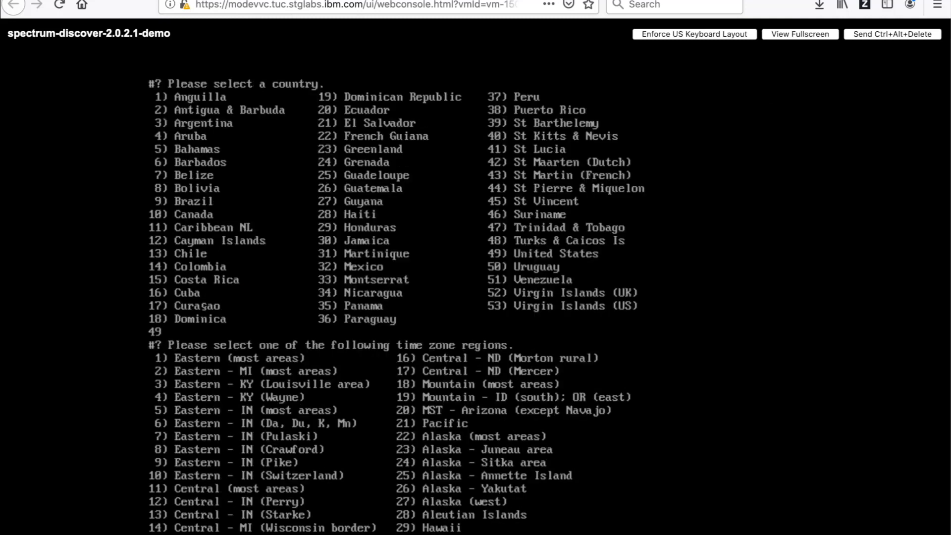
type("20")
key("Return")
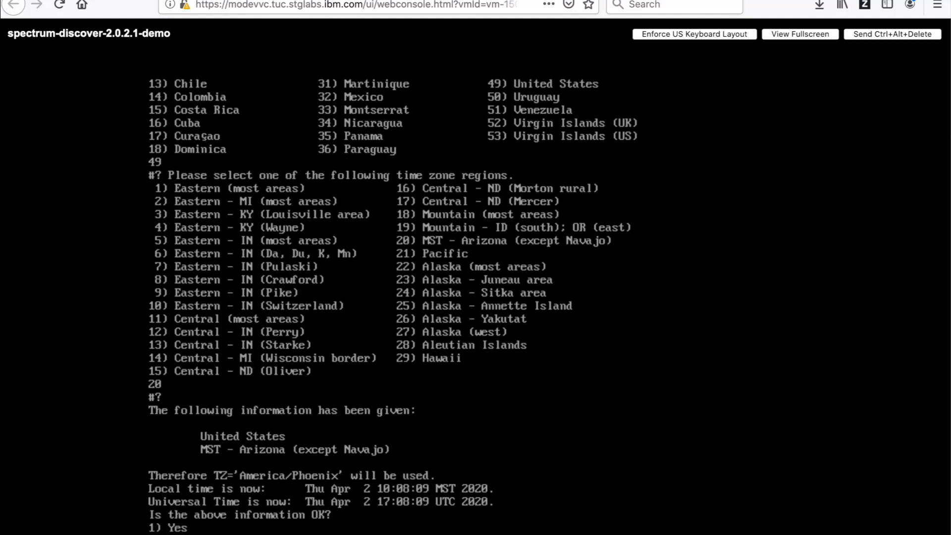
type("1")
key("Return")
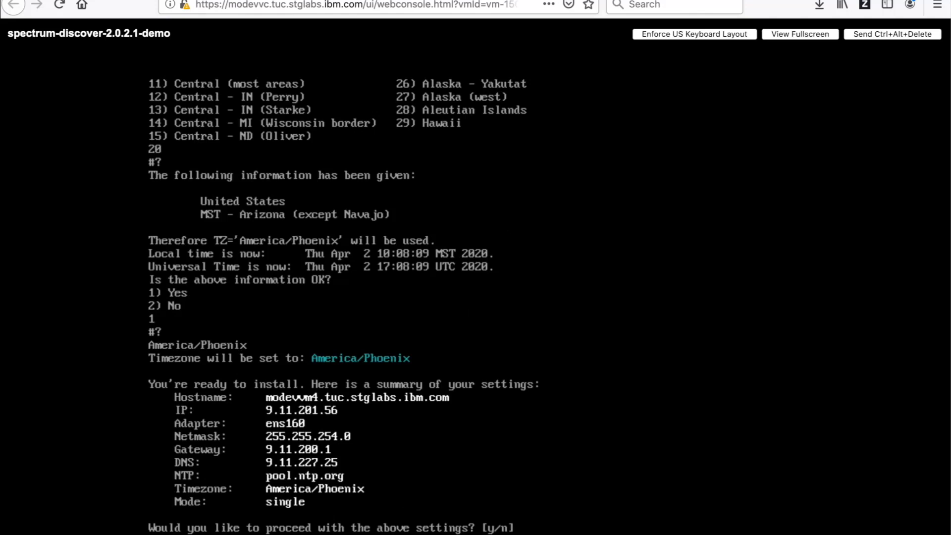
Step: Approve the settings summary with y, then enter and confirm the new moadmin password, retrying after a mismatch
type("y")
key("Return")
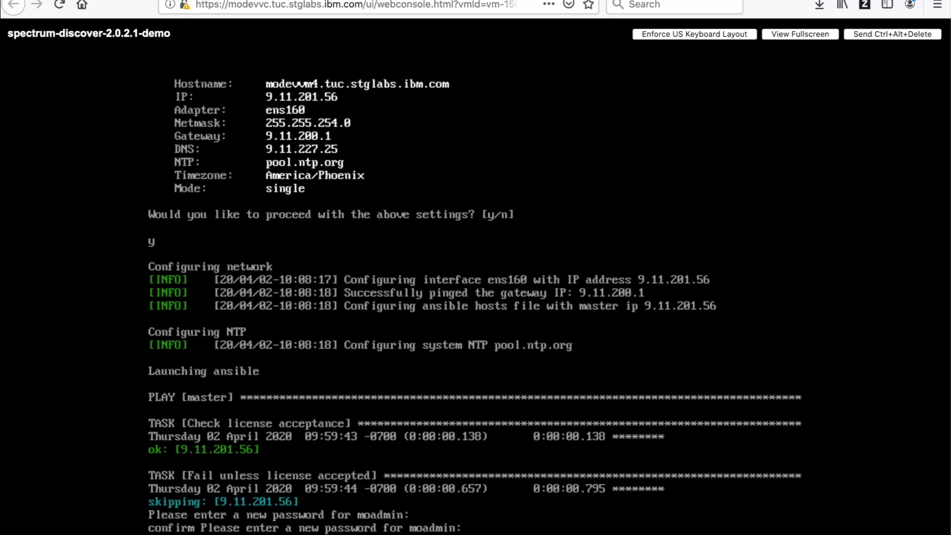
key("Return")
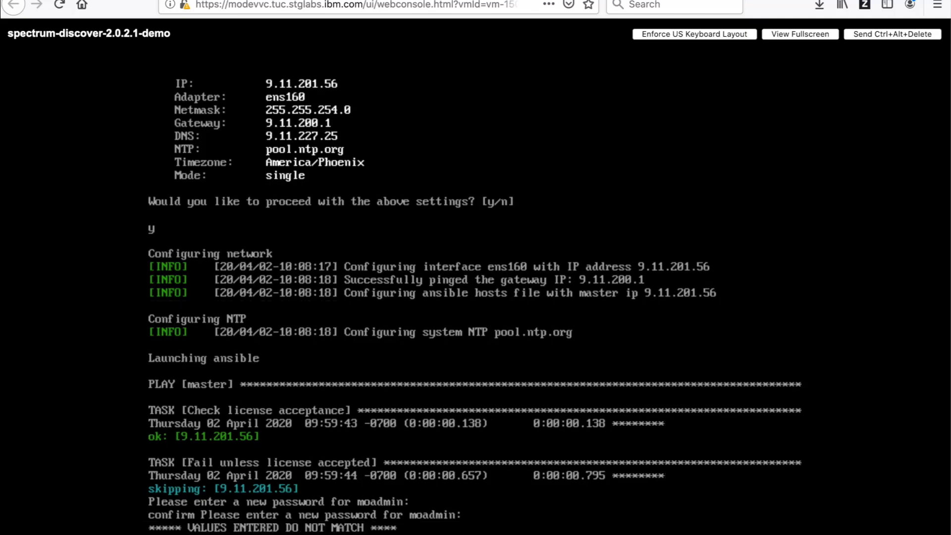
key("Return")
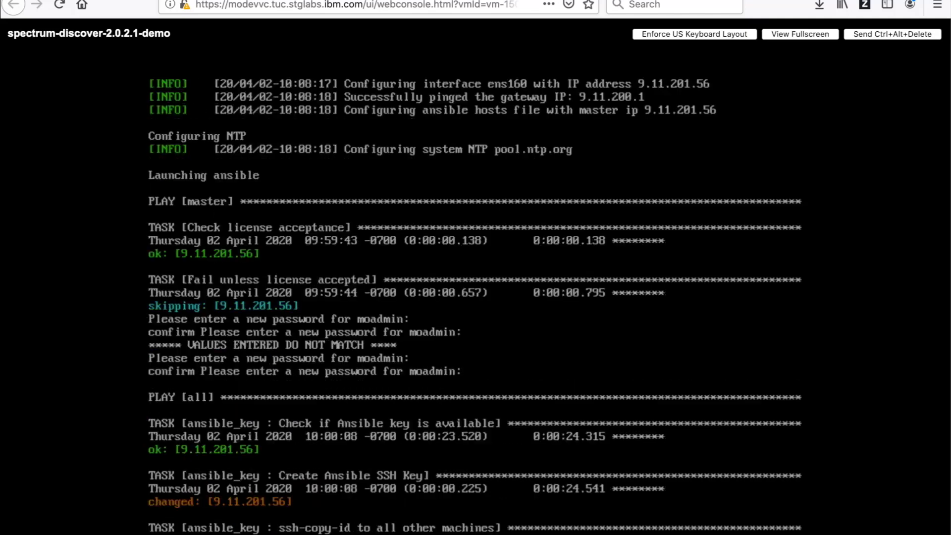